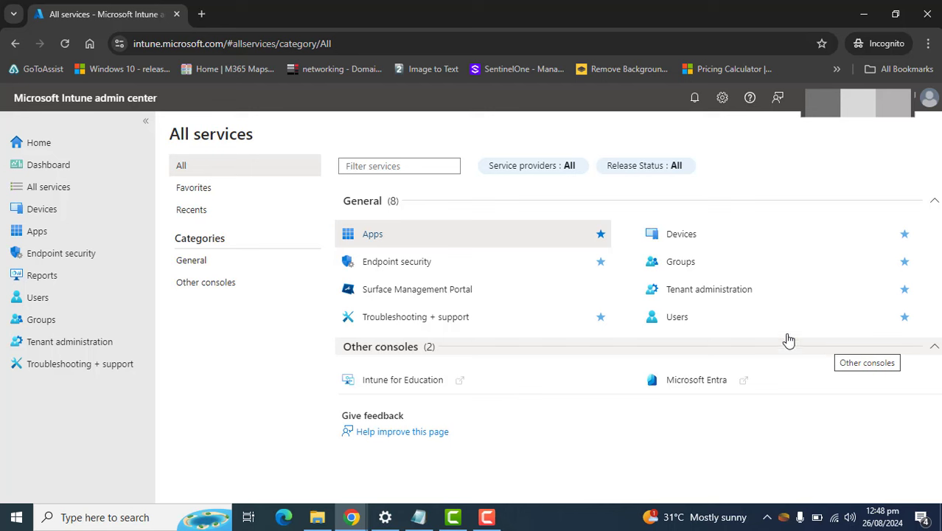
double_click(229, 46)
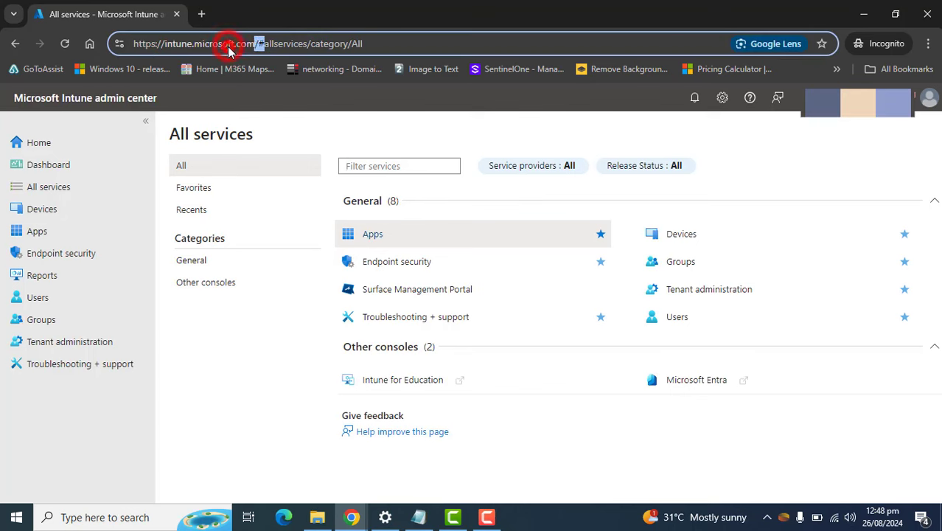
left_click_drag(256, 45, 104, 52)
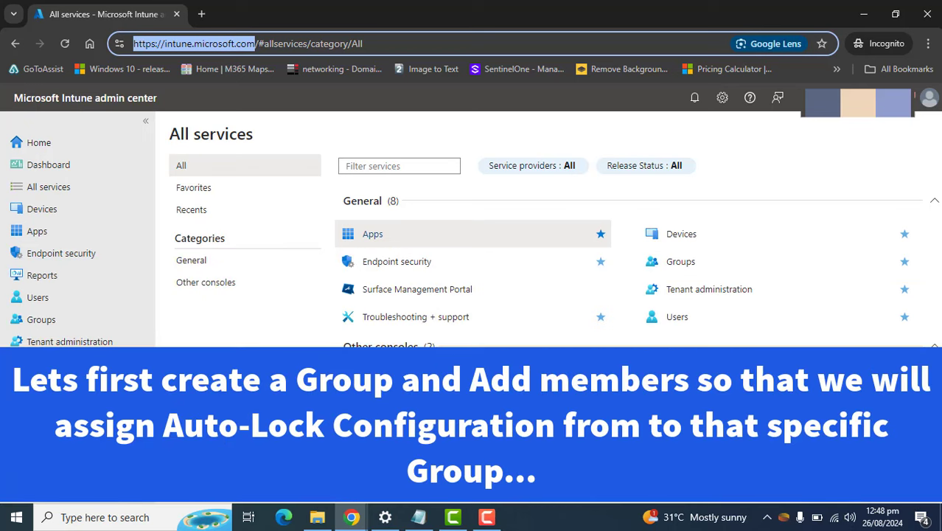
Start a new security group named Win-Auto-Lock with the description Win-Auto-Lock.
left_click(42, 319)
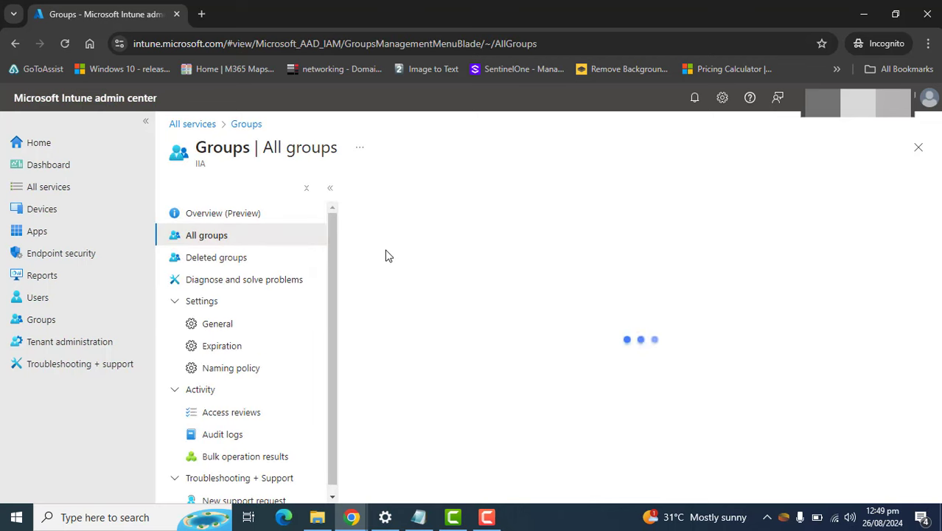
left_click(395, 190)
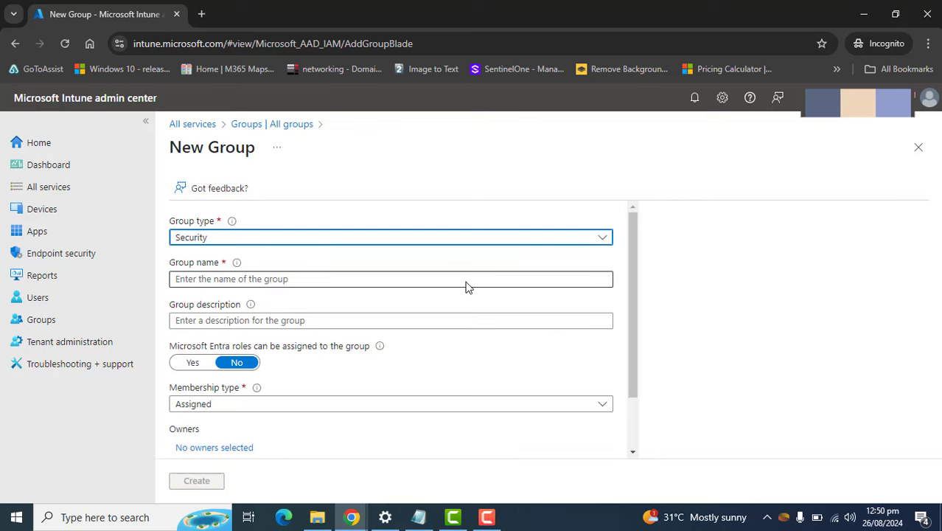
left_click(464, 281)
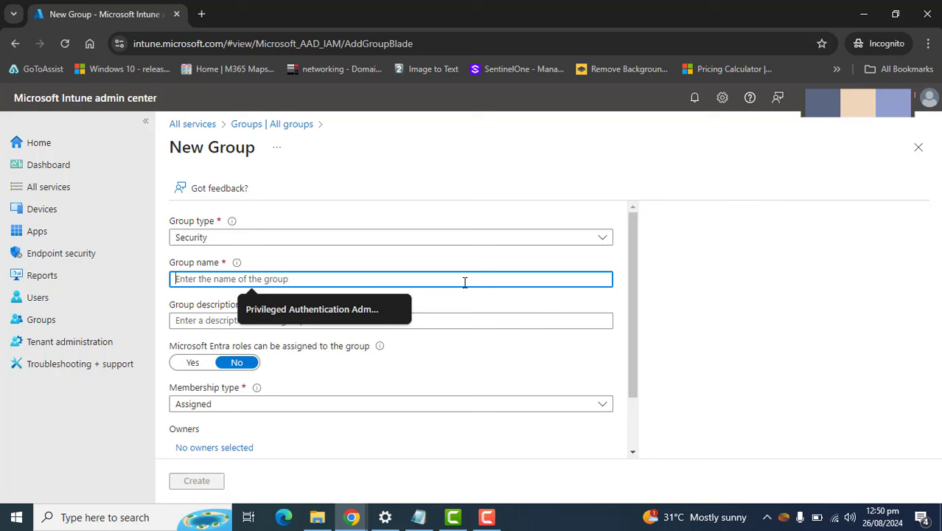
type("Wind- ")
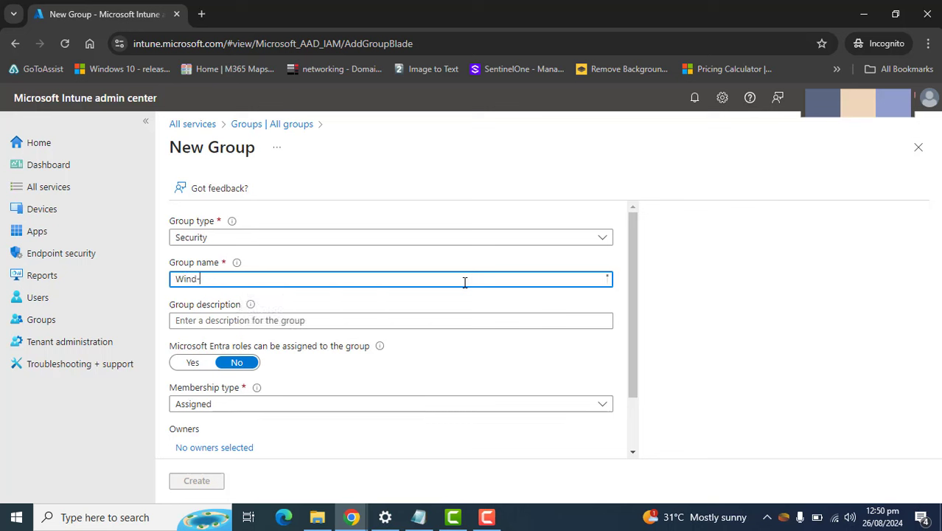
type("Auto")
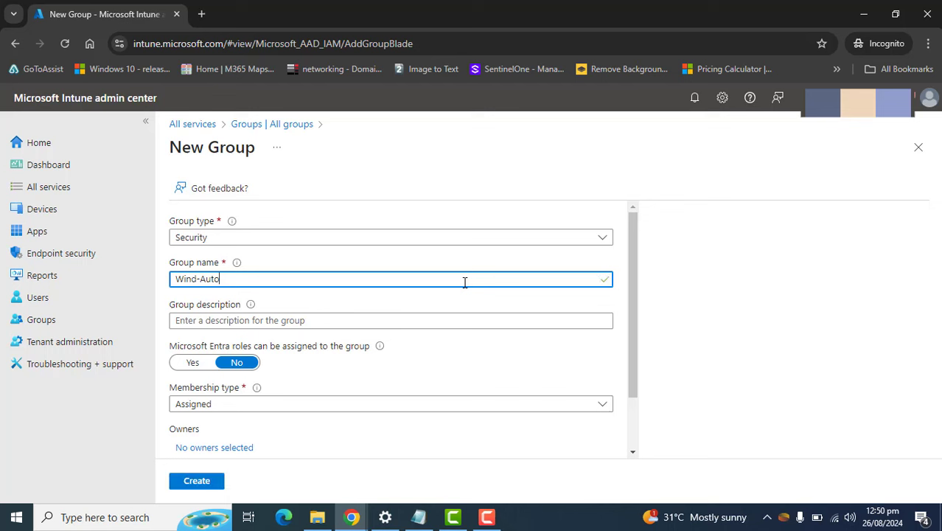
type("-Lock")
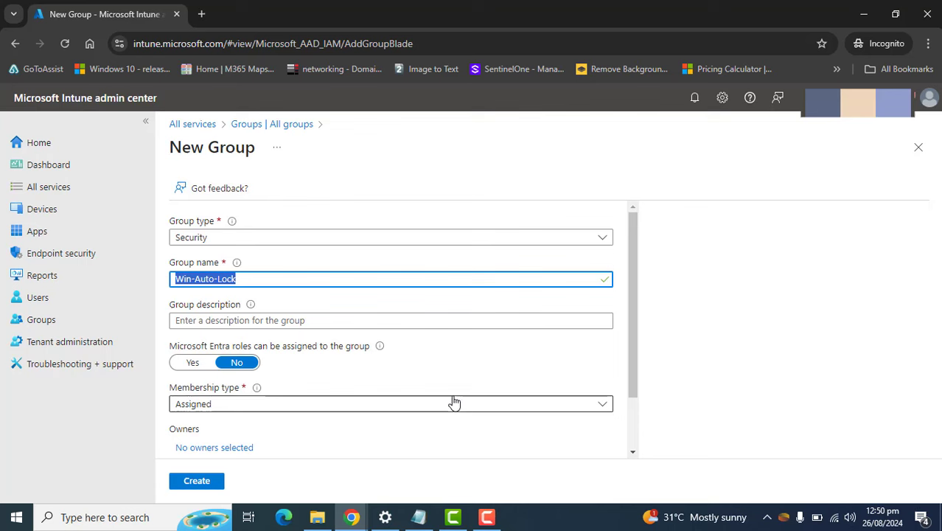
left_click(312, 320)
type("Win-Auto-Lock")
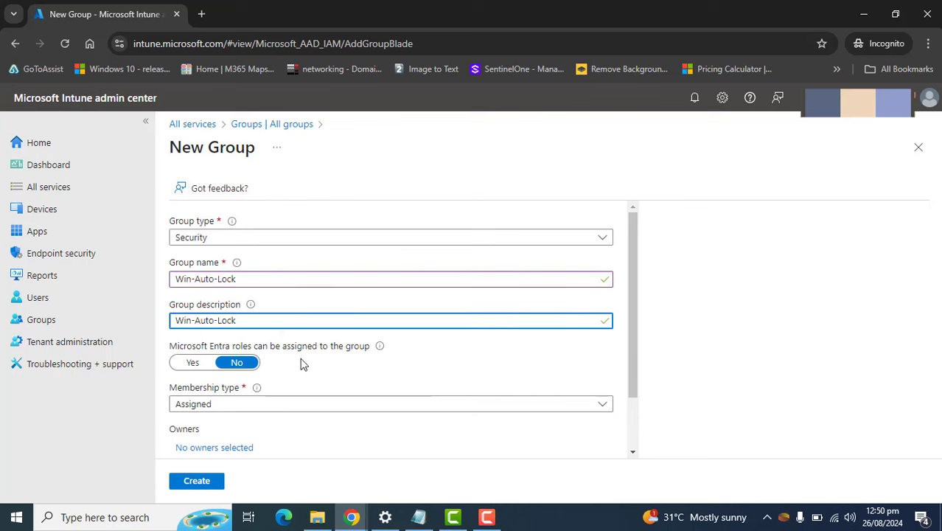
Add the devices DESKTOP-15ABKLR, DESKTOP-6DOKO7A, DESKTOP-84DG1UF and DESKTOP-BPV2AEO as members and create the group.
scroll(224, 435, "down", 2)
left_click(219, 426)
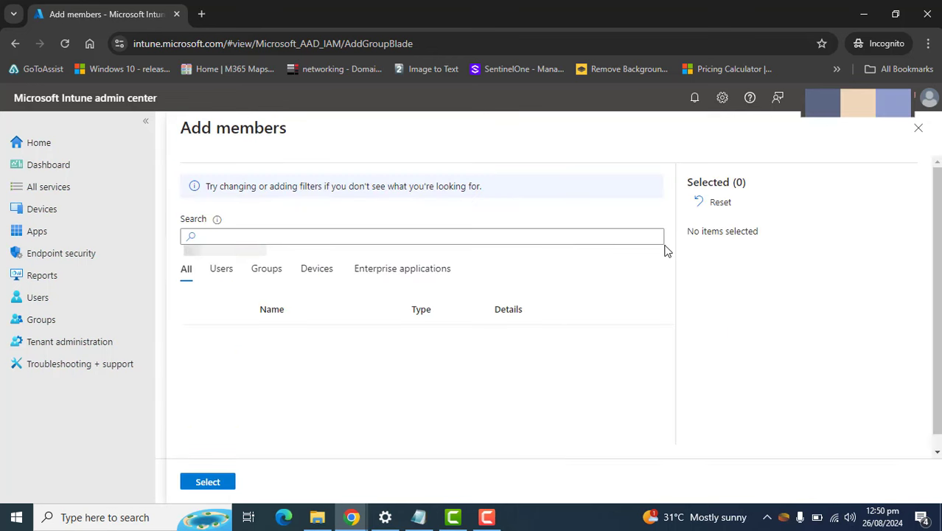
left_click(308, 269)
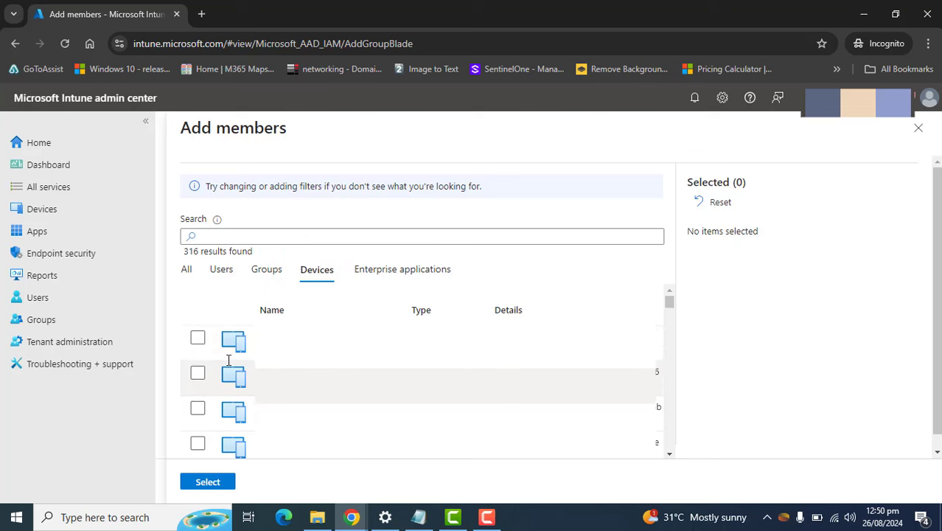
left_click(198, 337)
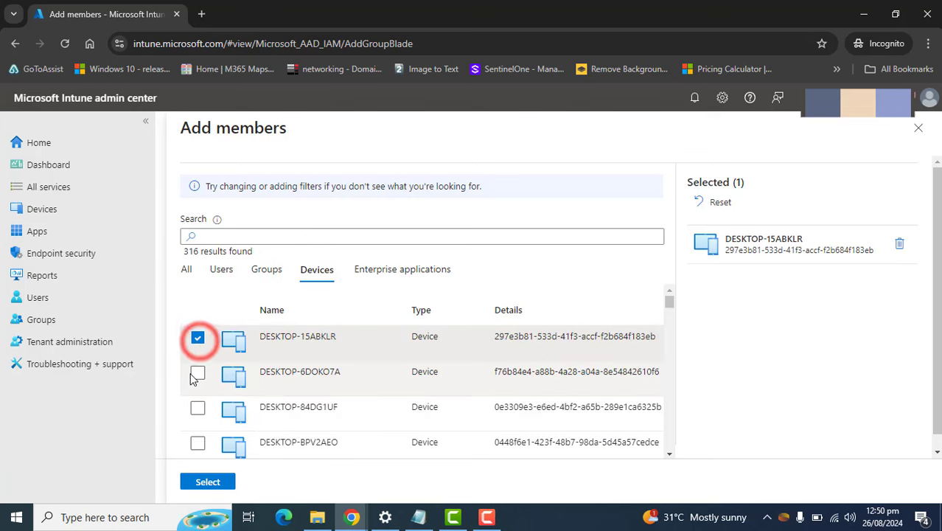
left_click(197, 373)
left_click(197, 408)
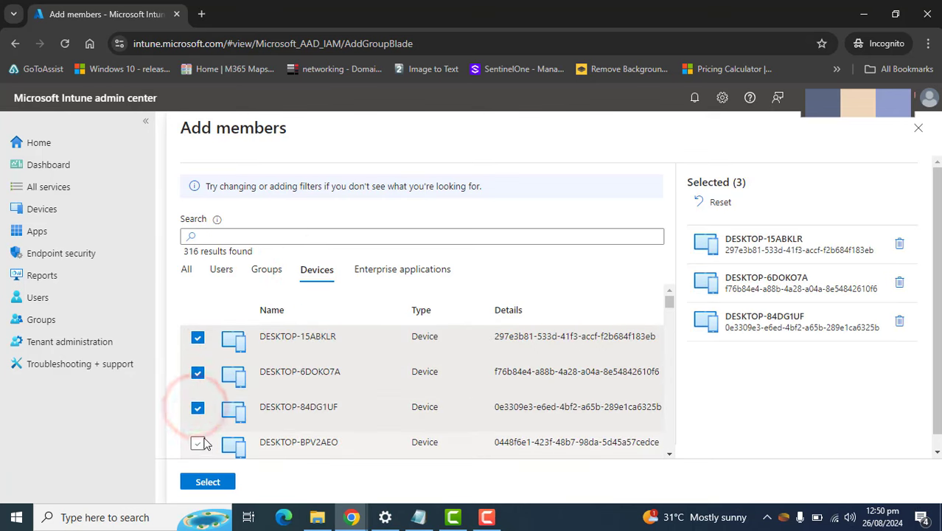
left_click(197, 442)
left_click(199, 481)
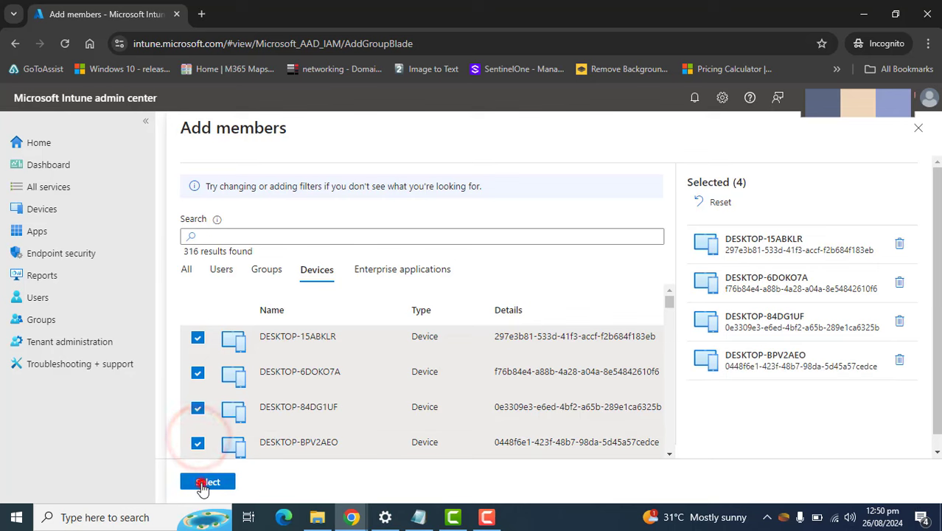
left_click(197, 480)
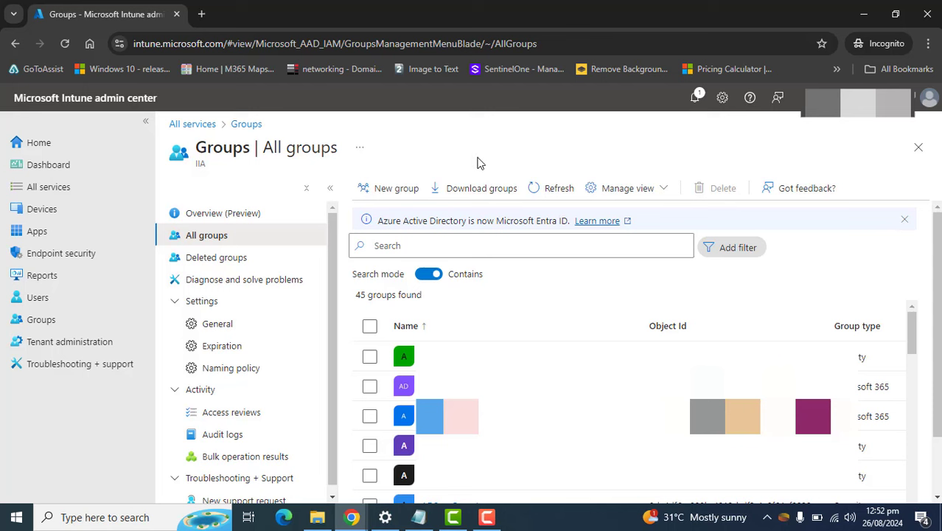
Search all groups for "win" and view the members of the Win-Auto-Lock group.
left_click(432, 242)
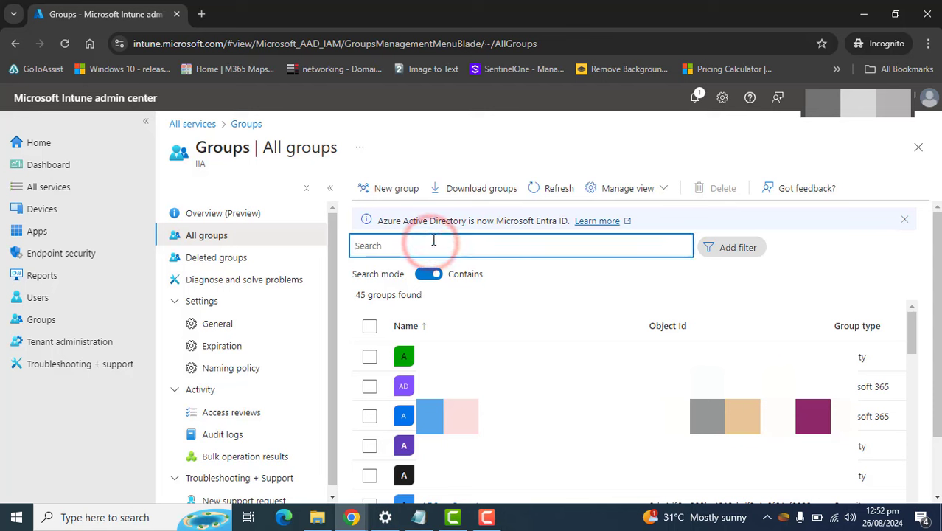
type("win")
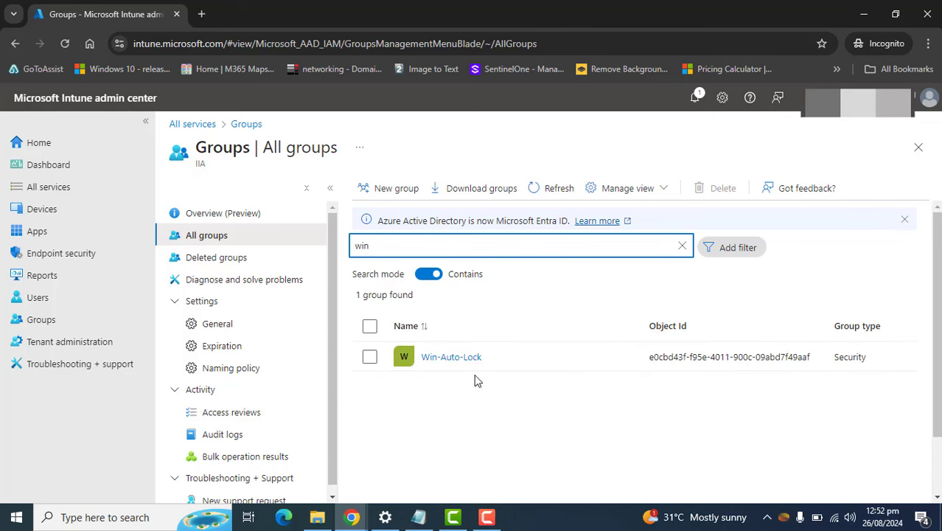
left_click(451, 359)
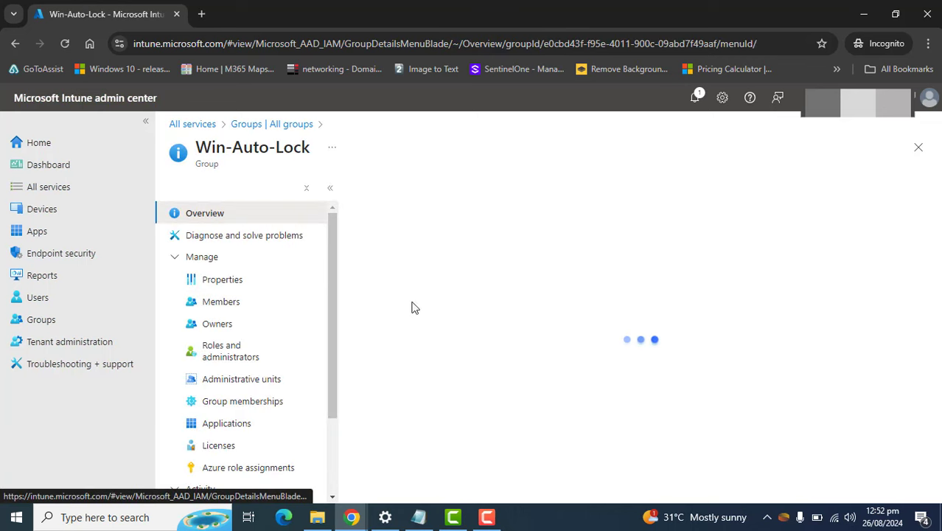
left_click(205, 300)
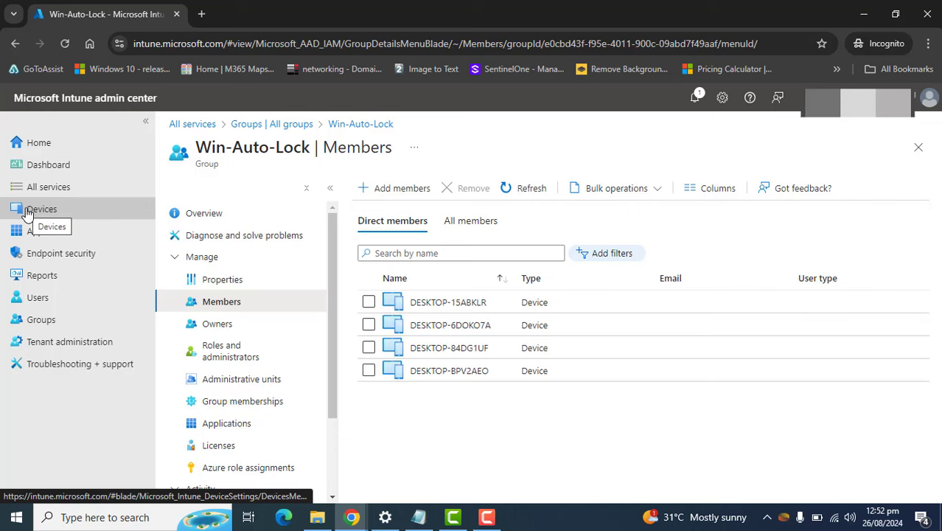
Go to the configuration policies for Windows devices.
left_click(27, 212)
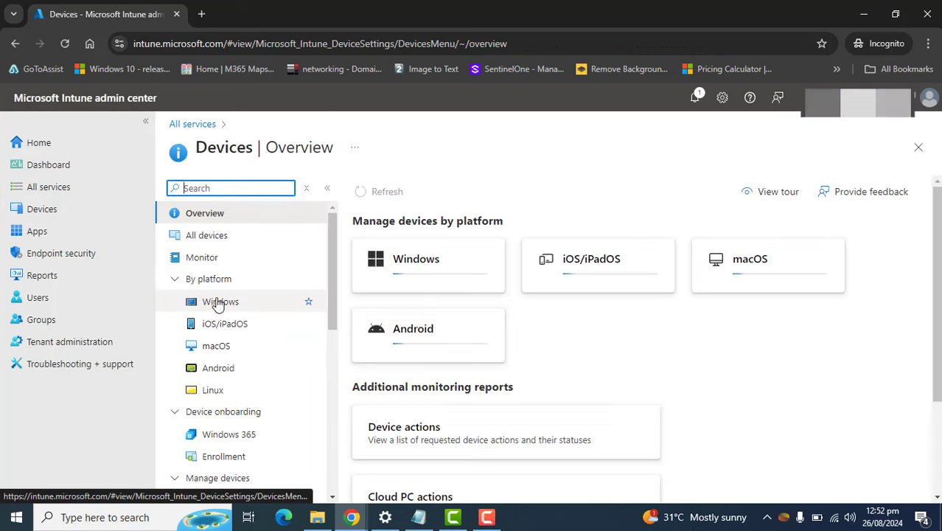
left_click(218, 302)
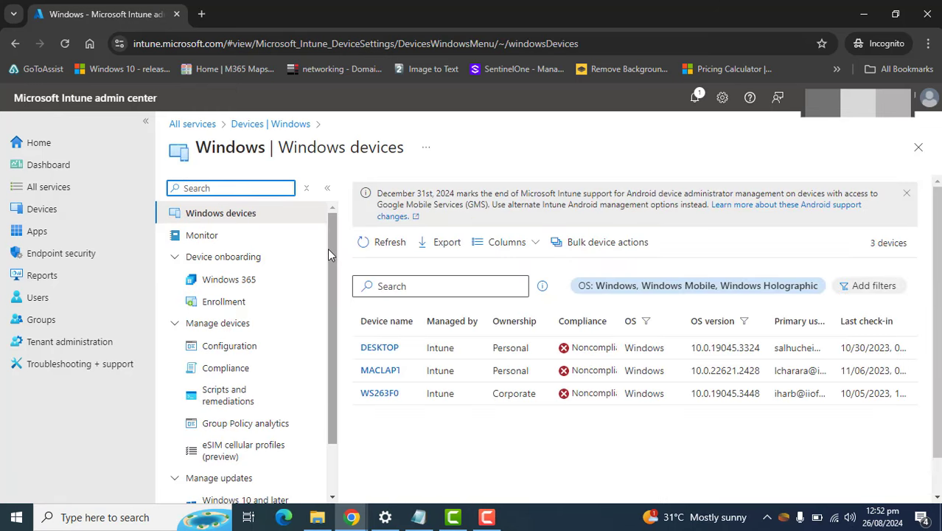
left_click_drag(327, 249, 320, 362)
scroll(227, 347, "up", 2)
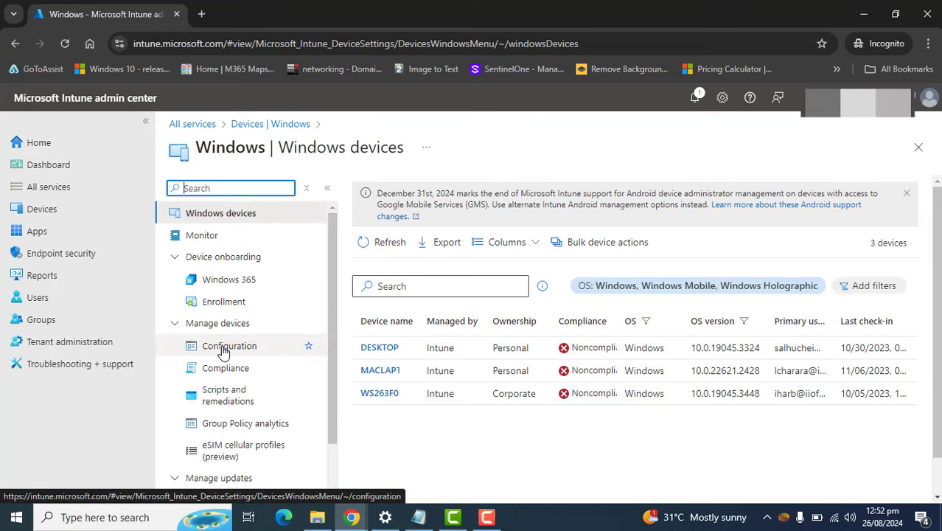
left_click(223, 350)
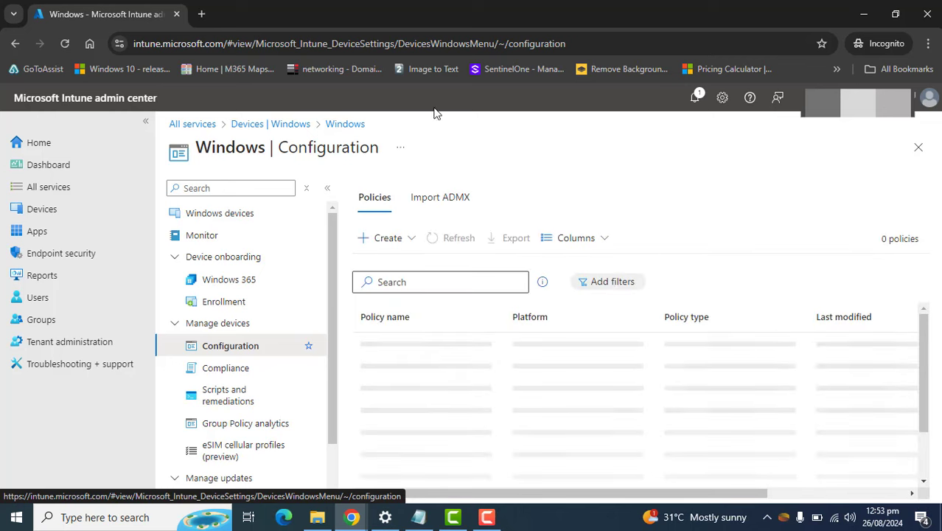
Create a new policy for the Windows 10 and later platform with the Settings catalog profile type.
left_click(409, 236)
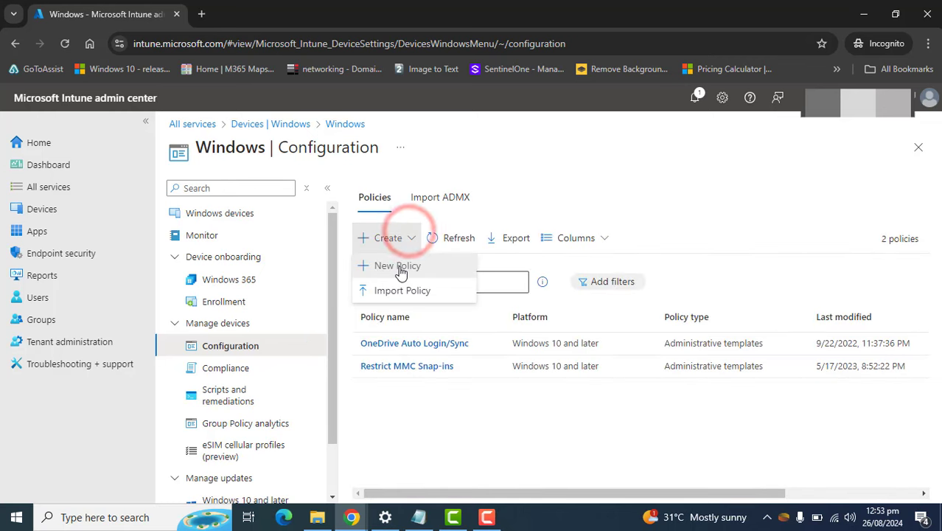
left_click(398, 265)
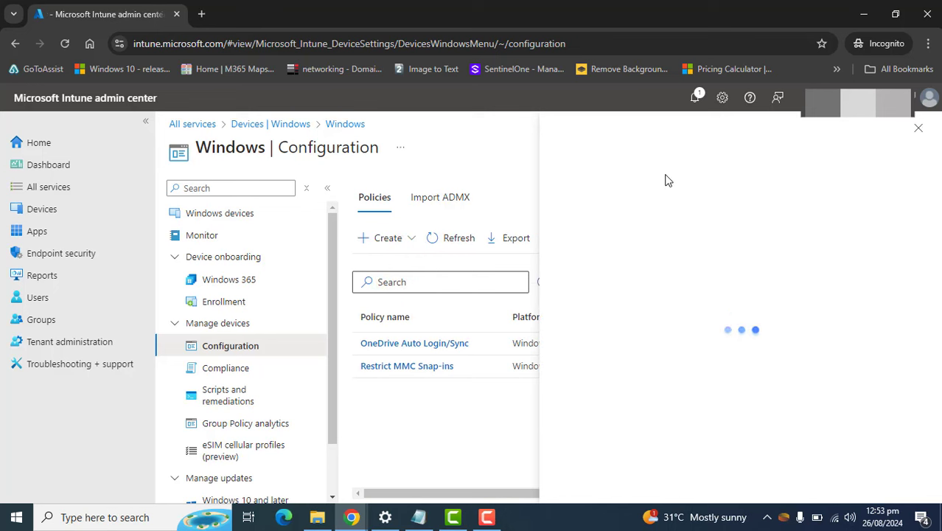
left_click(648, 193)
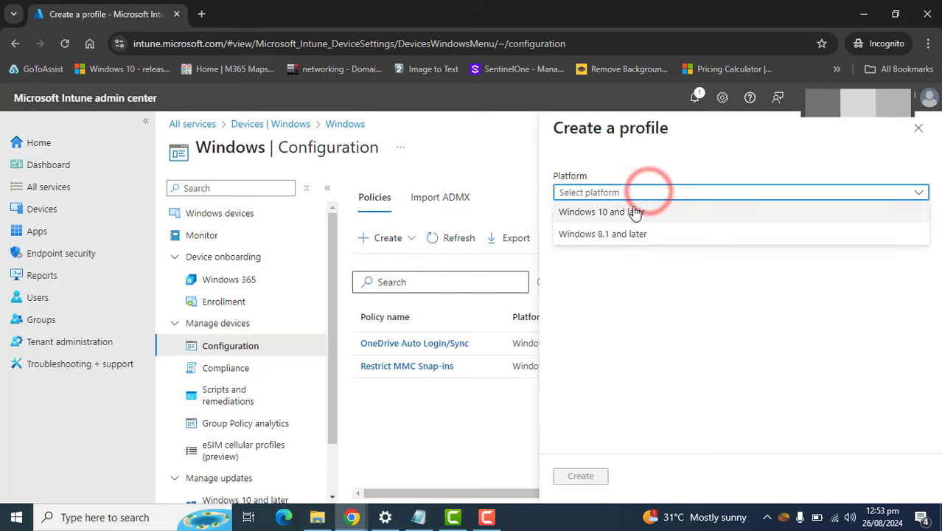
left_click(632, 213)
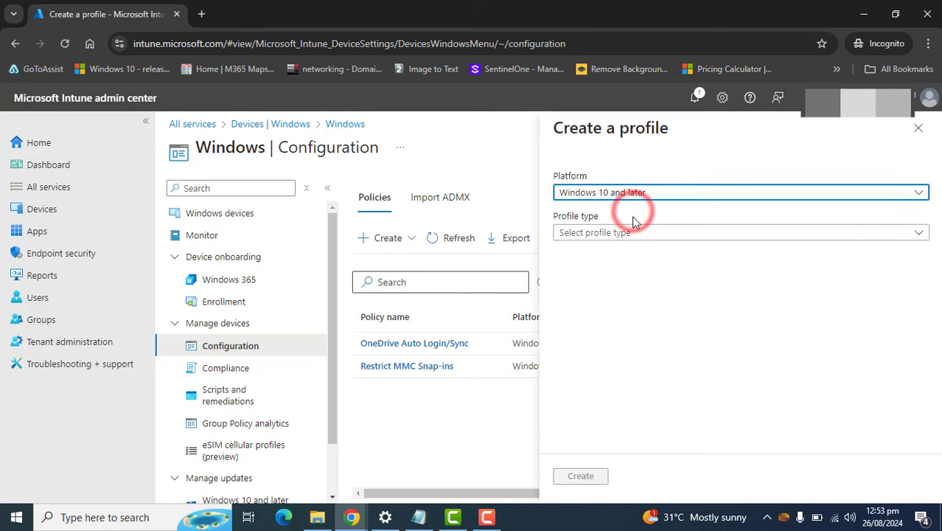
left_click(645, 234)
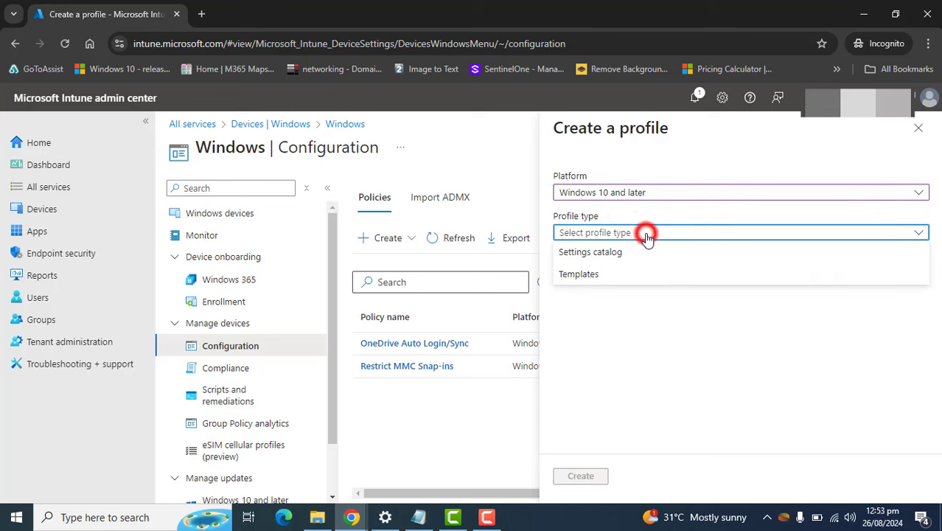
left_click(608, 253)
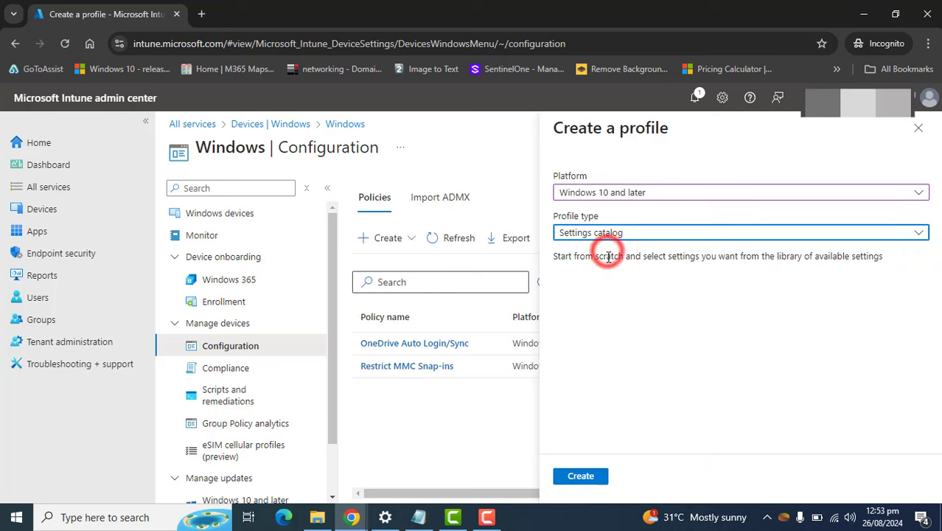
left_click(580, 476)
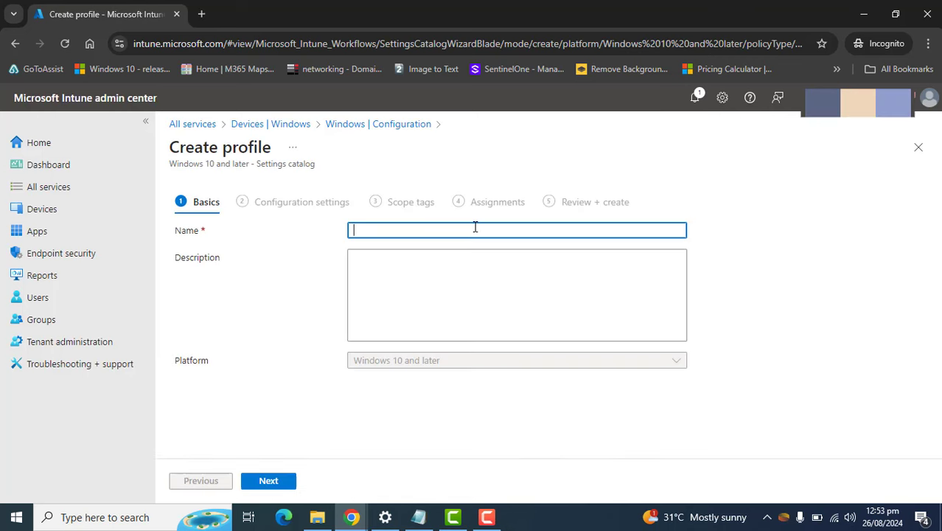
Name the profile Win-Auto-Lock, describe it as "Auto lock Windows Devices", and proceed to the configuration settings.
type("Wind")
key("BackSpace")
type("-Auto-Lock")
key("Tab")
type("Auto lock")
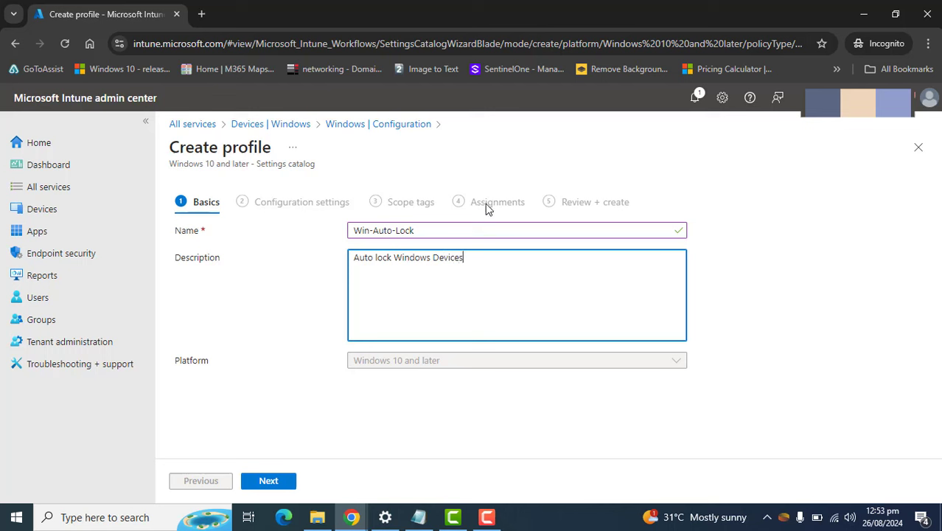
left_click(286, 482)
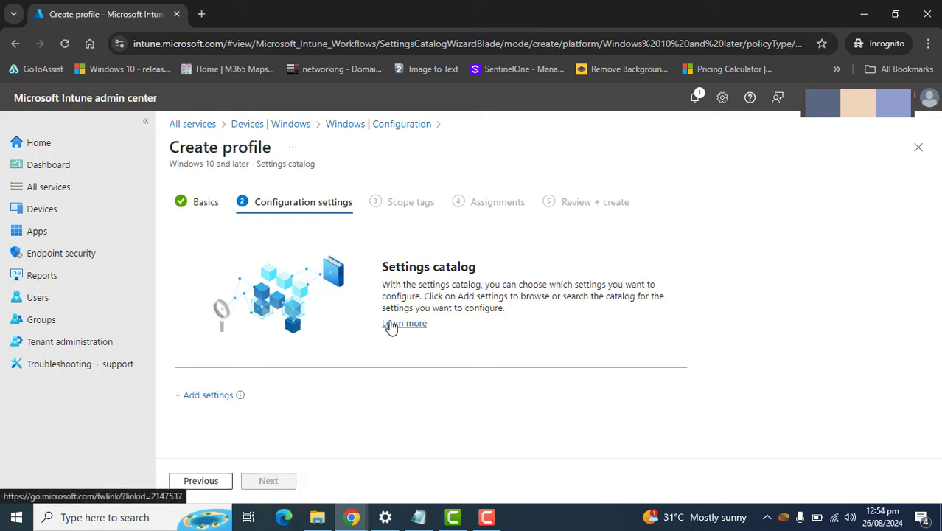
Start adding settings to the profile and show the settings in the Device Lock category.
left_click(208, 396)
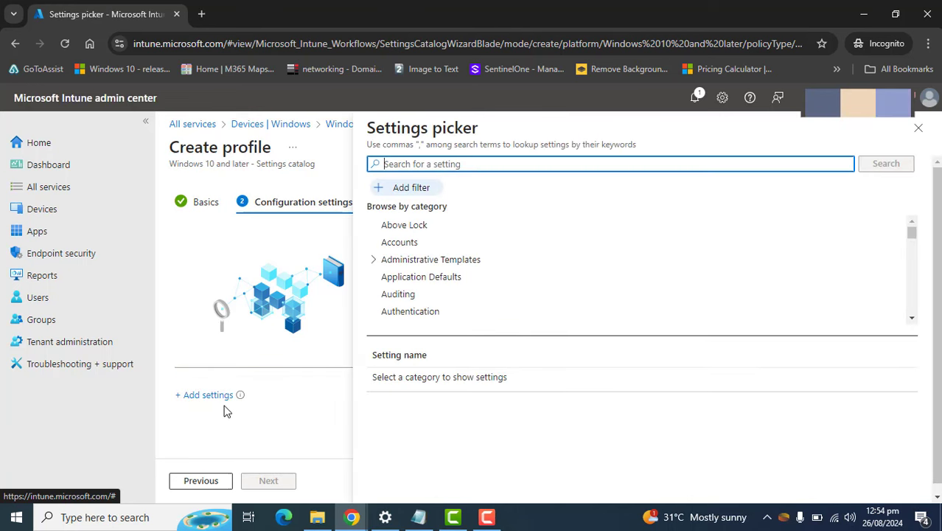
left_click(911, 292)
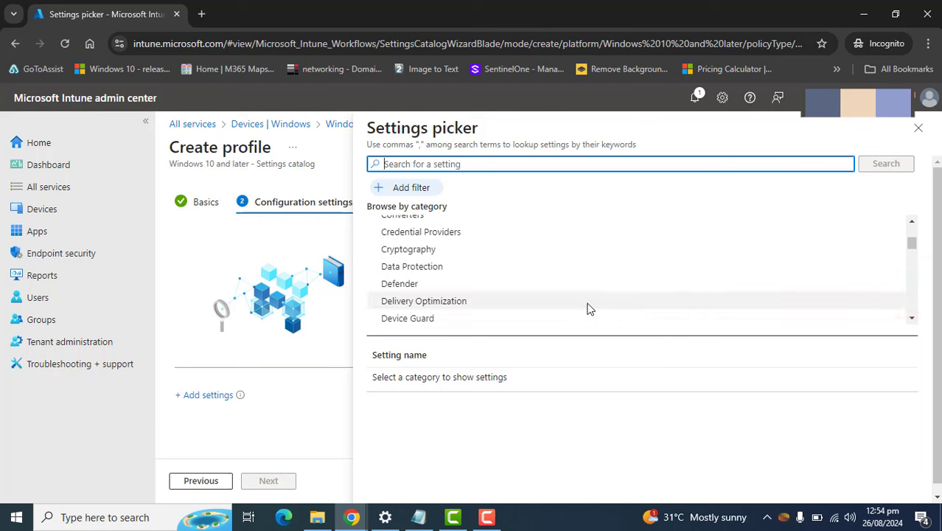
left_click(912, 318)
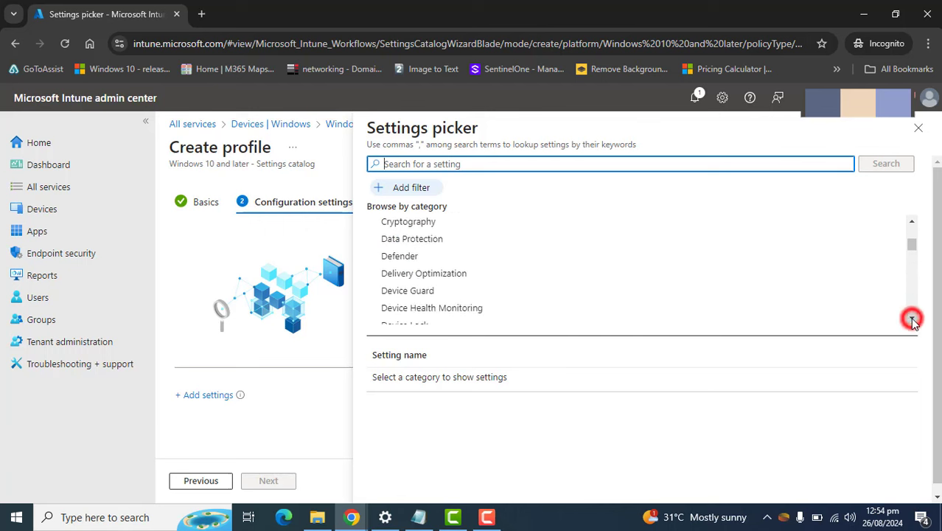
left_click(912, 318)
left_click(390, 298)
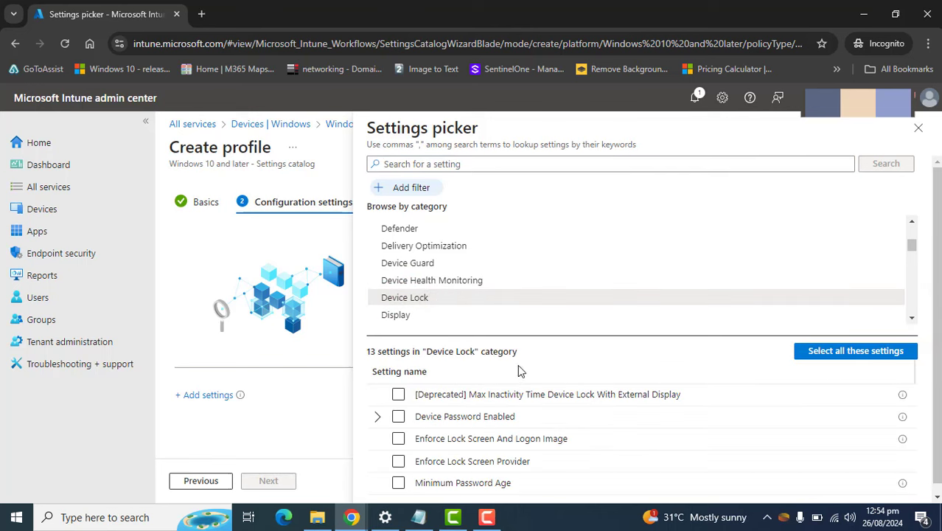
Add the Max Inactivity Time Device Lock setting from under Device Password Enabled to the profile and close the settings picker.
left_click_drag(940, 267, 938, 300)
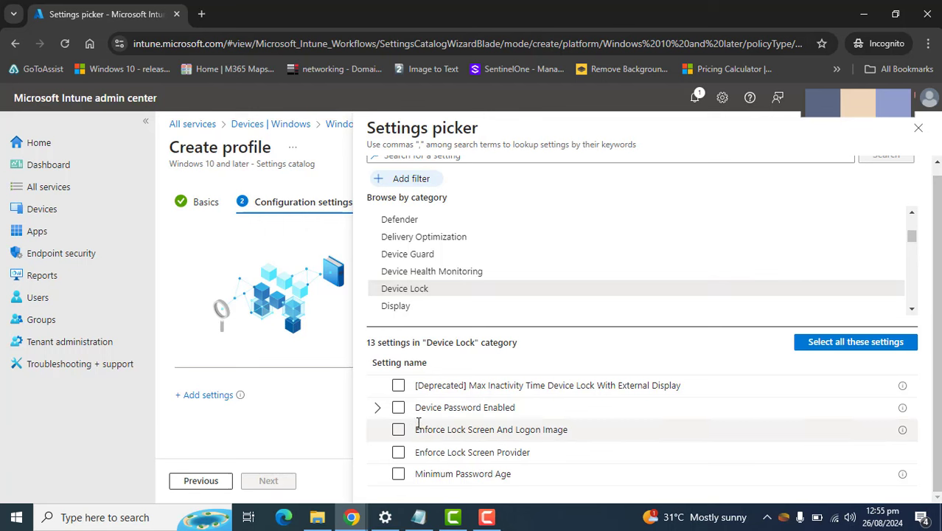
left_click_drag(362, 345, 529, 342)
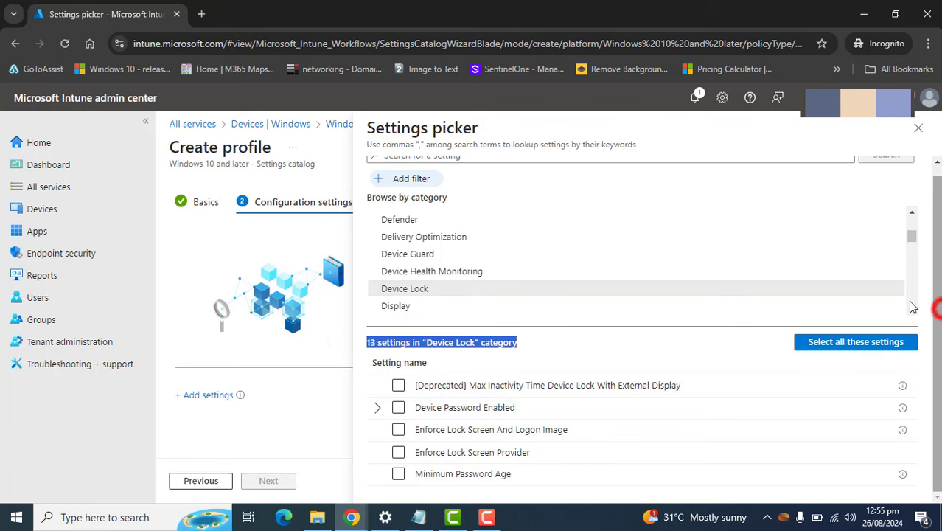
left_click(560, 156)
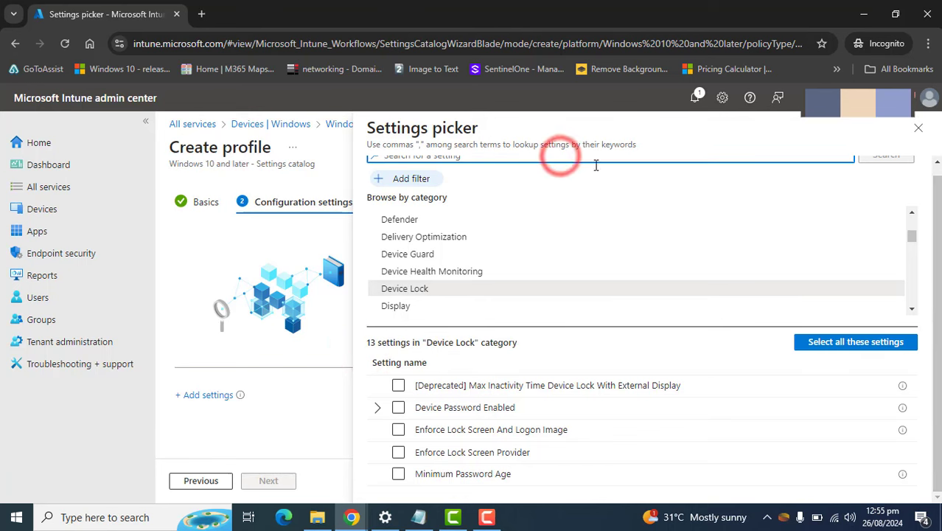
left_click(935, 210)
left_click(418, 164)
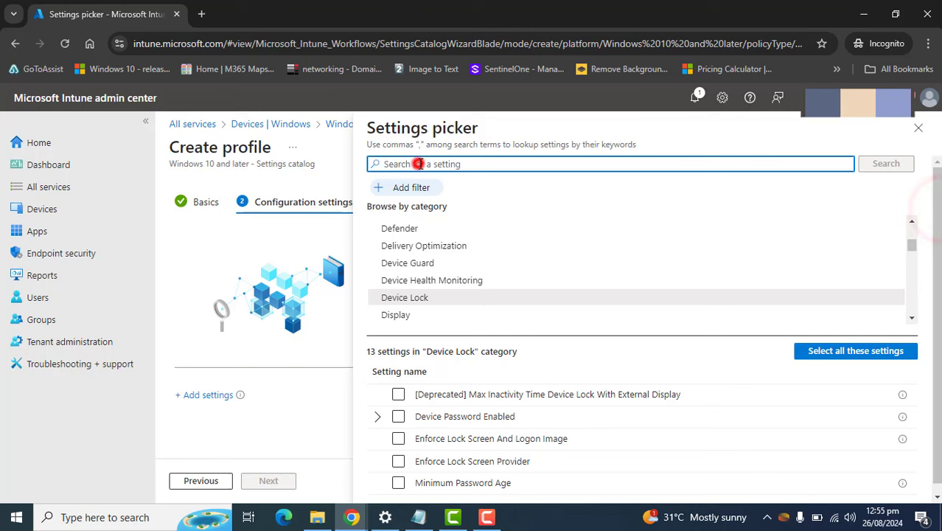
left_click_drag(937, 208, 938, 218)
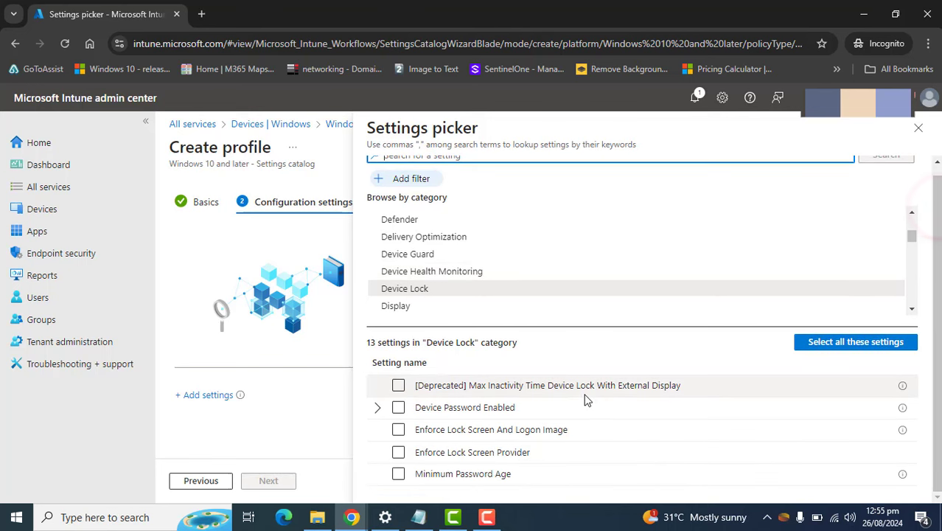
left_click(376, 409)
left_click(935, 322)
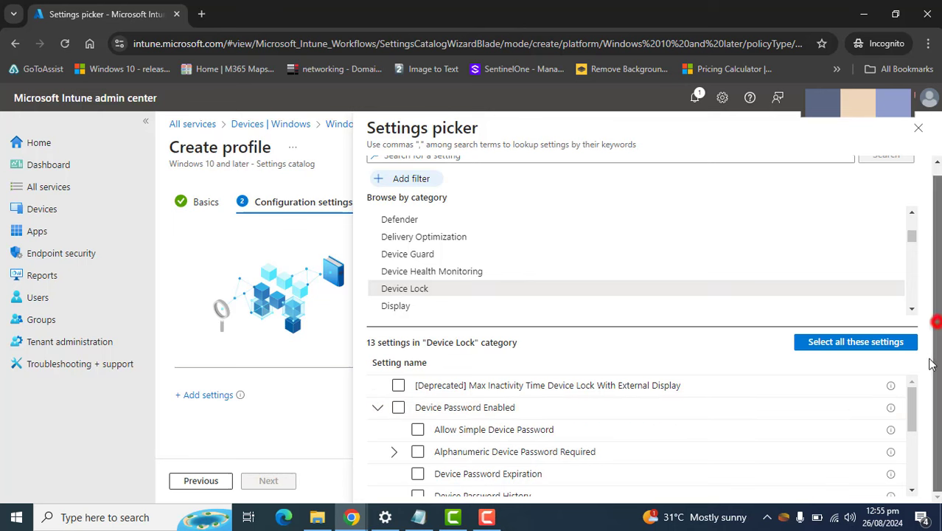
left_click_drag(913, 401, 908, 446)
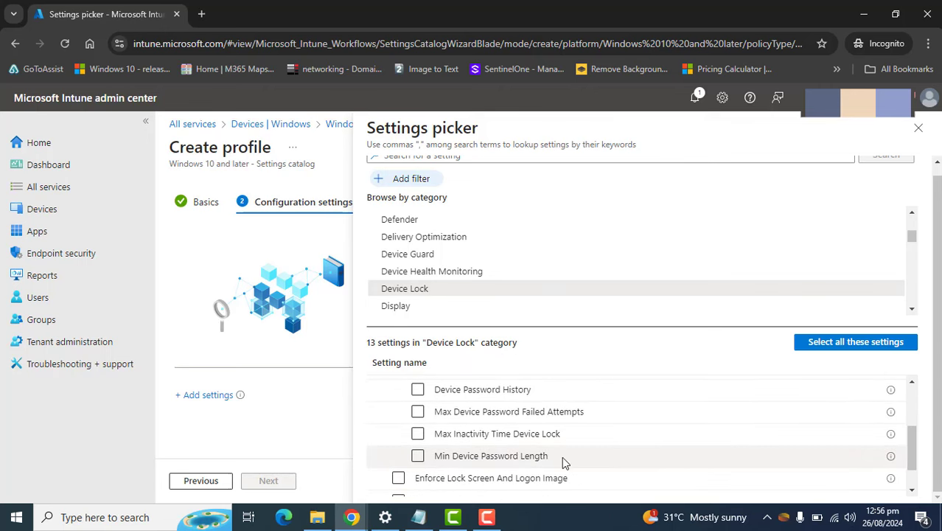
left_click_drag(434, 434, 565, 441)
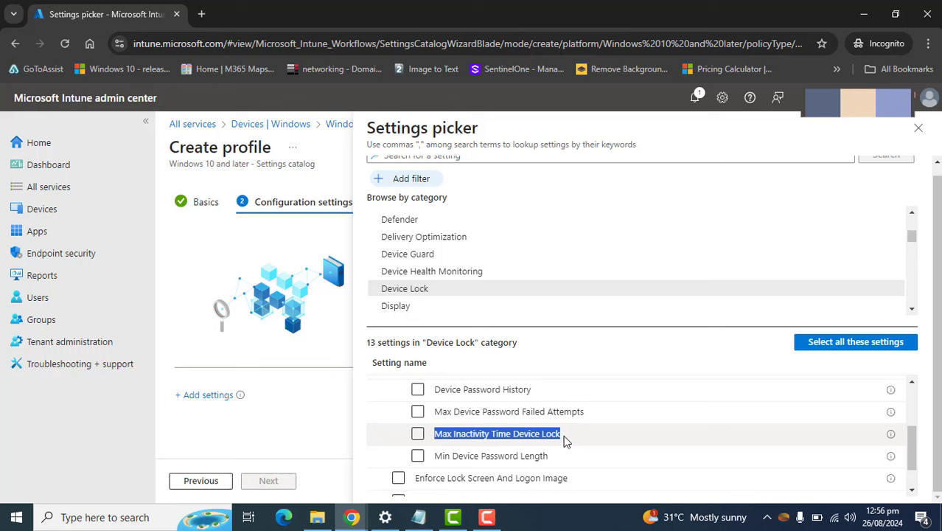
left_click(417, 434)
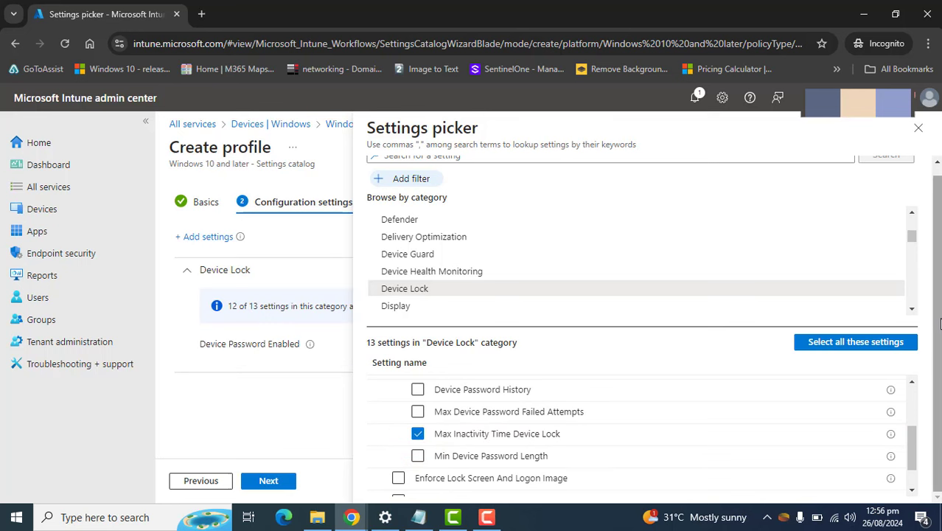
left_click(917, 127)
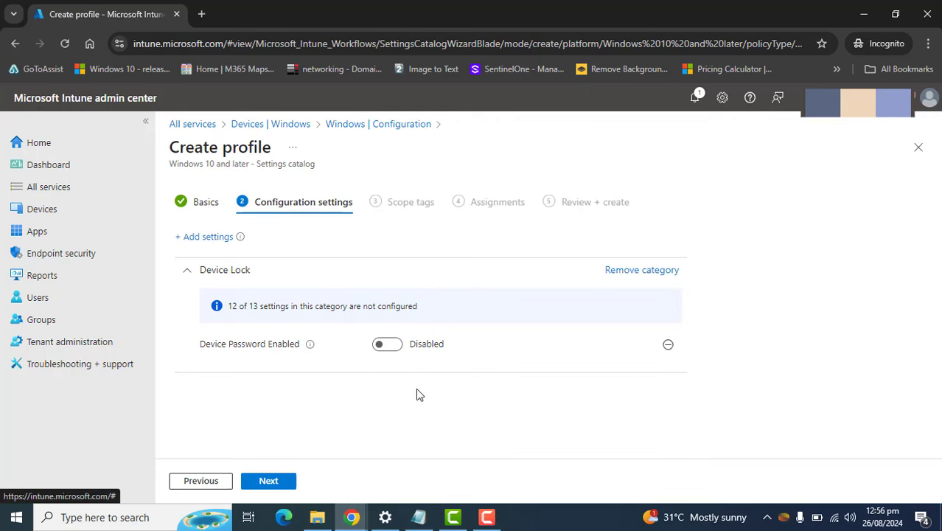
Enable the Device Password Enabled setting and set Max Inactivity Time Device Lock to 15 minutes.
mouse_move(311, 349)
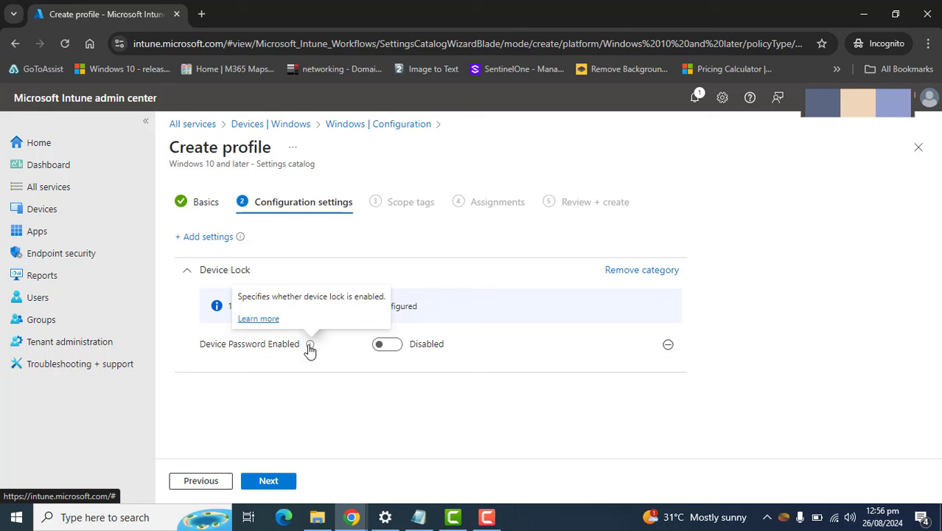
left_click(388, 344)
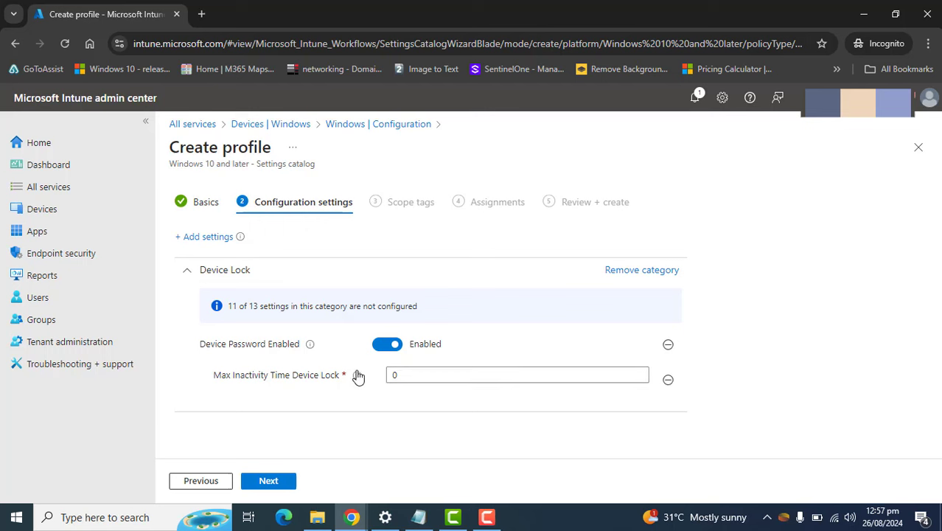
mouse_move(358, 377)
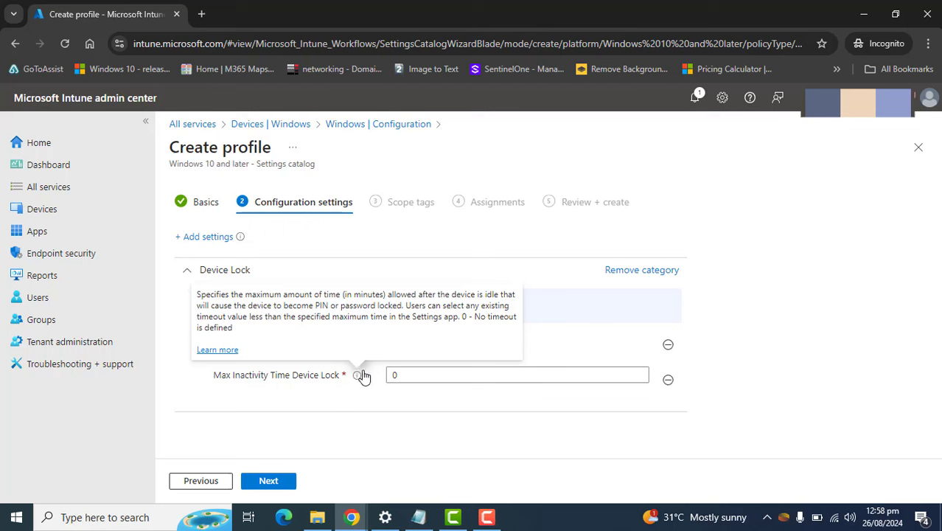
double_click(407, 374)
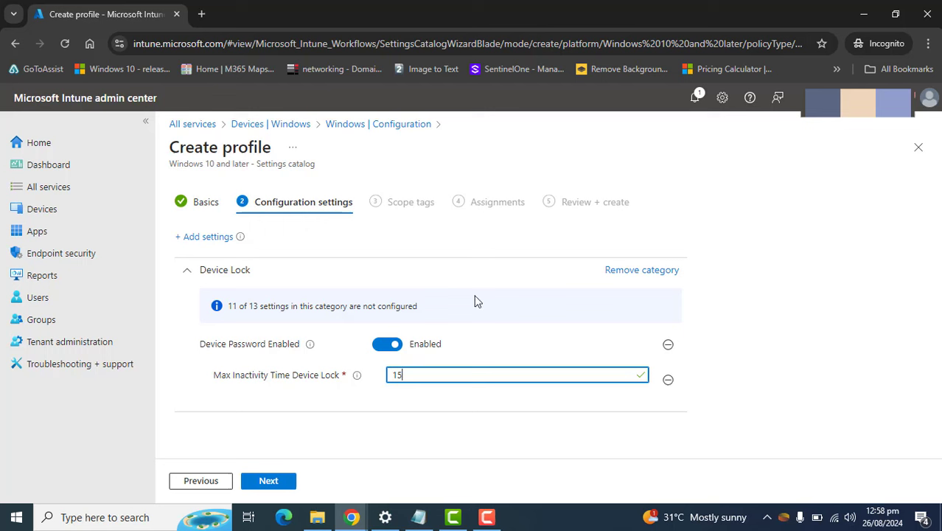
left_click(431, 411)
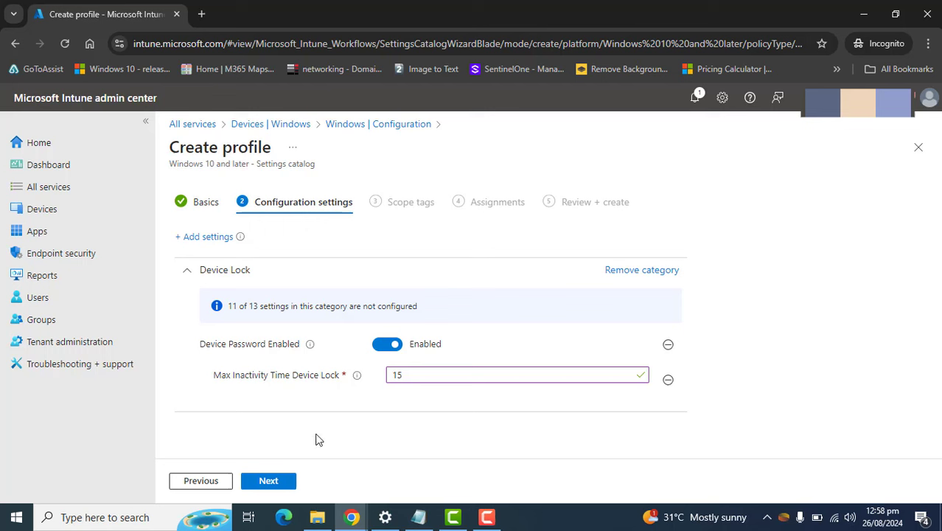
double_click(403, 377)
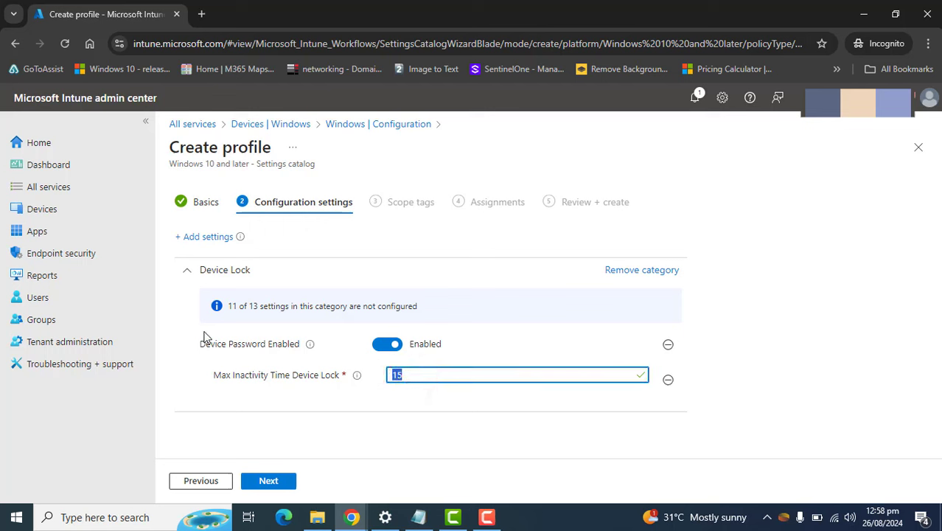
left_click_drag(194, 350, 304, 353)
left_click(450, 441)
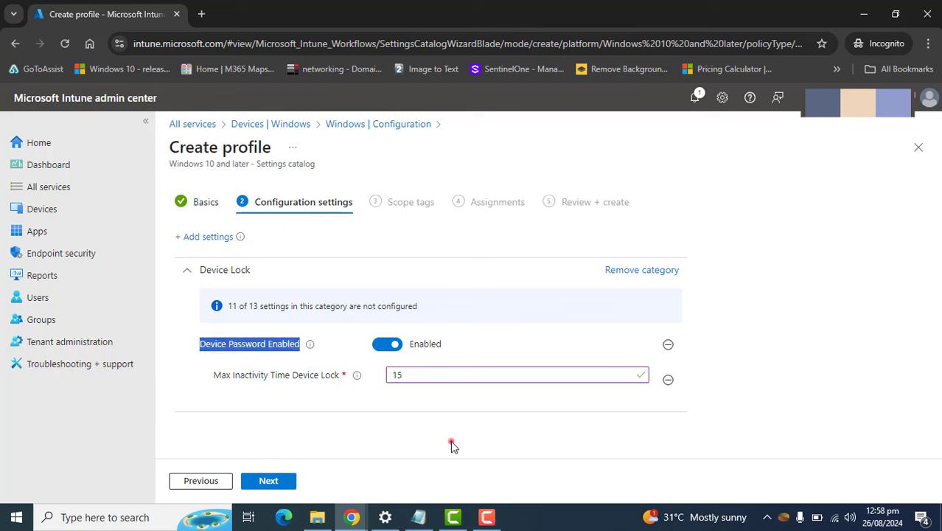
Proceed to the assignments without scope tags, search the groups for "win", and include the Win-Auto-Lock group.
left_click(268, 481)
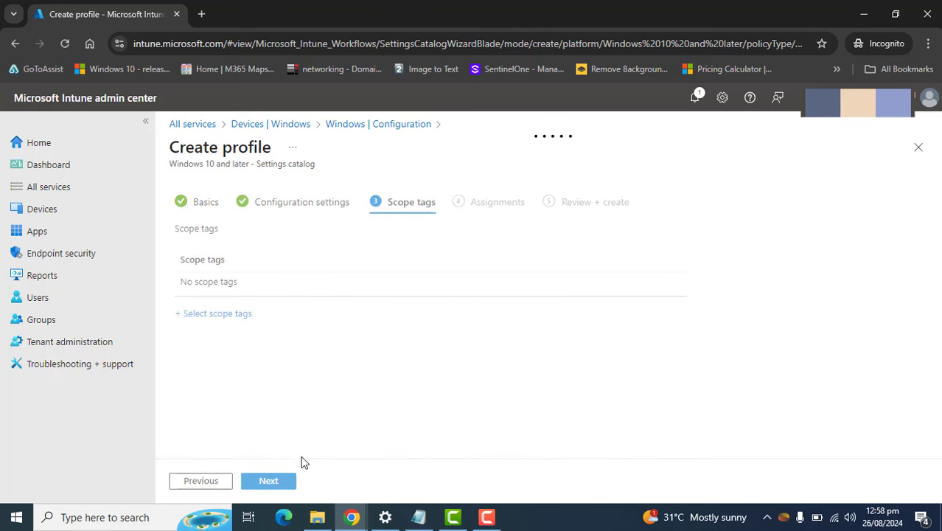
left_click(286, 480)
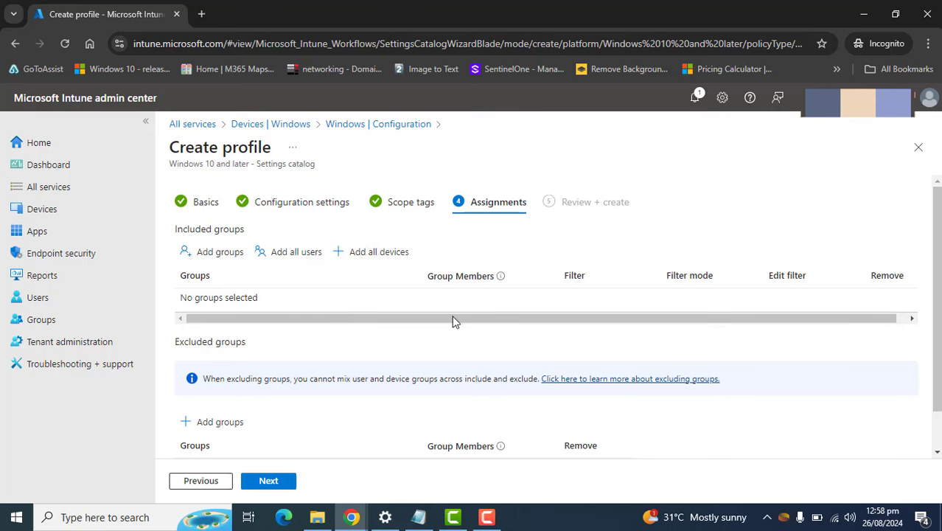
left_click(221, 254)
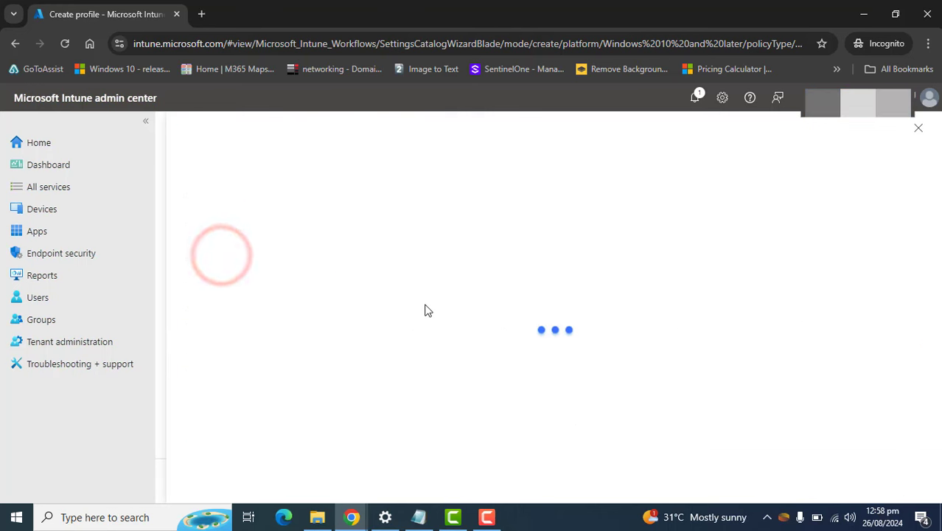
left_click(425, 232)
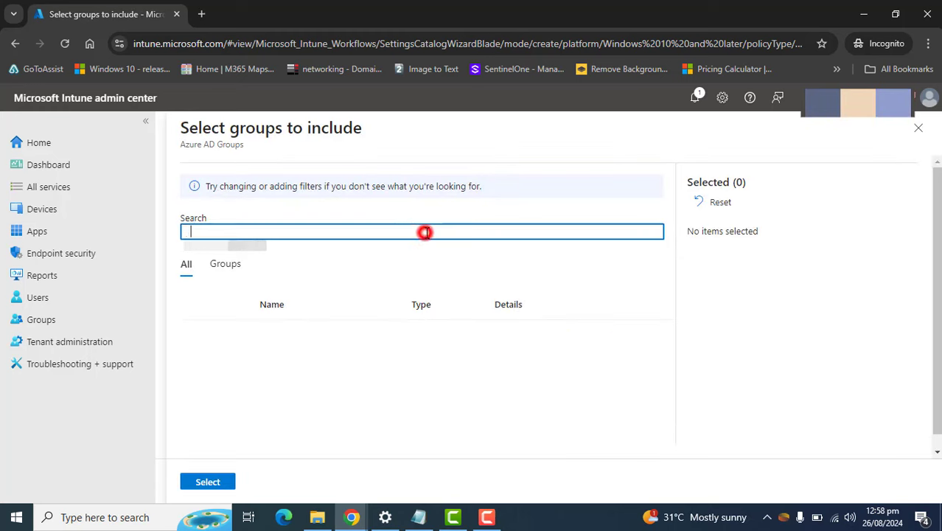
type("win")
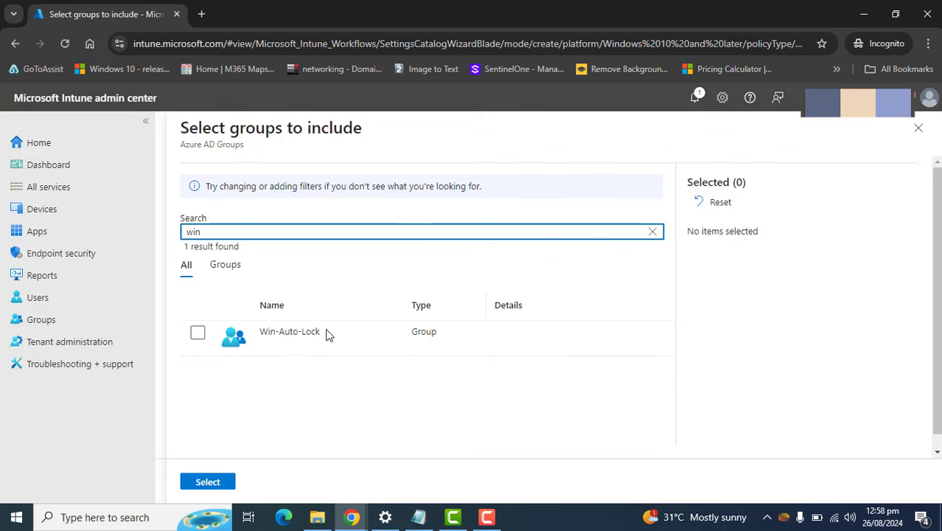
left_click_drag(324, 331, 262, 333)
left_click(307, 394)
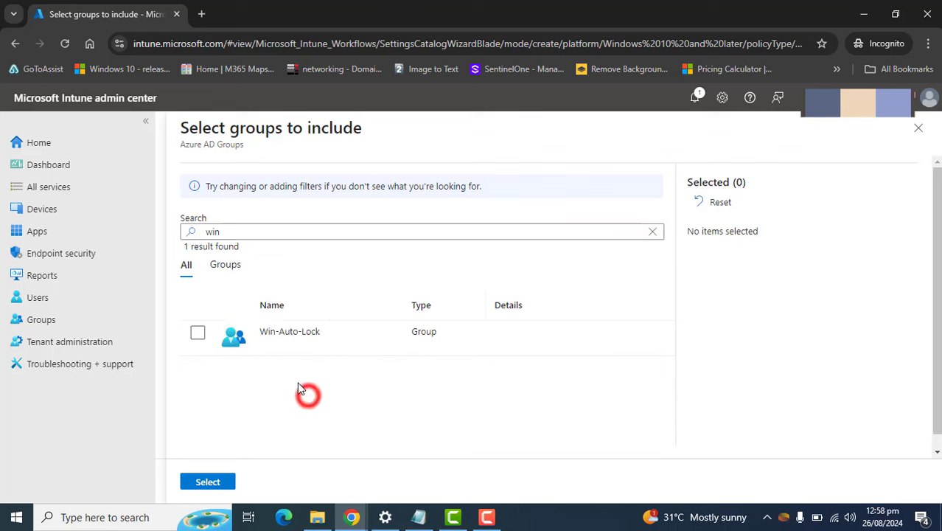
left_click(198, 332)
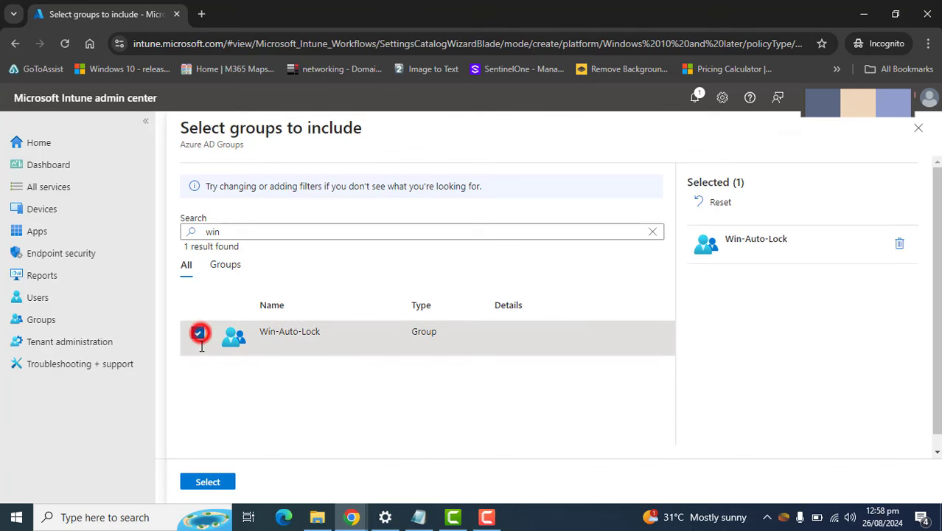
left_click(208, 482)
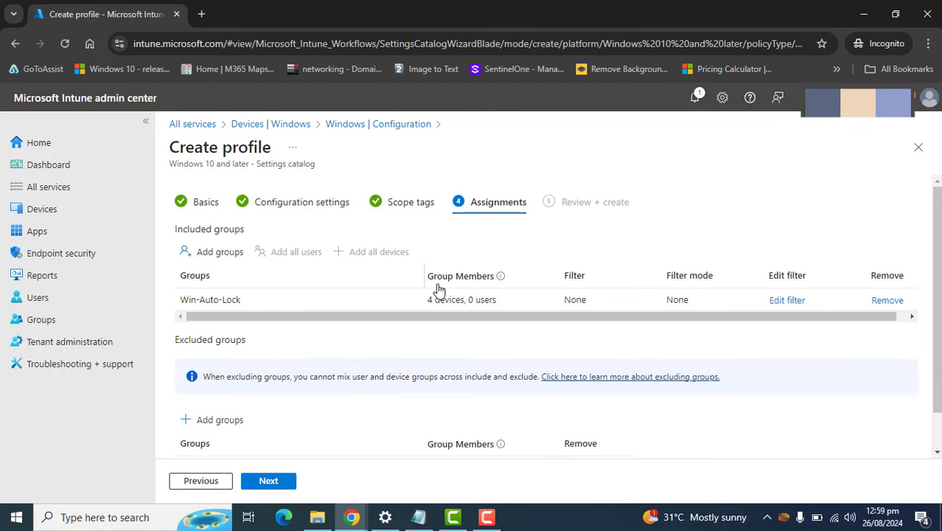
Review the member count of the included group and the list of groups available for exclusion, without excluding any.
left_click_drag(427, 299, 494, 299)
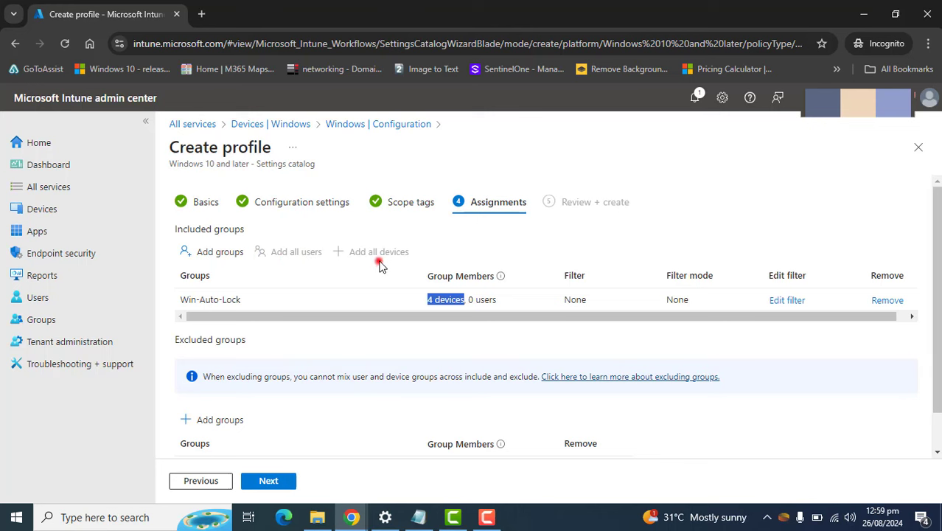
left_click_drag(937, 237, 894, 351)
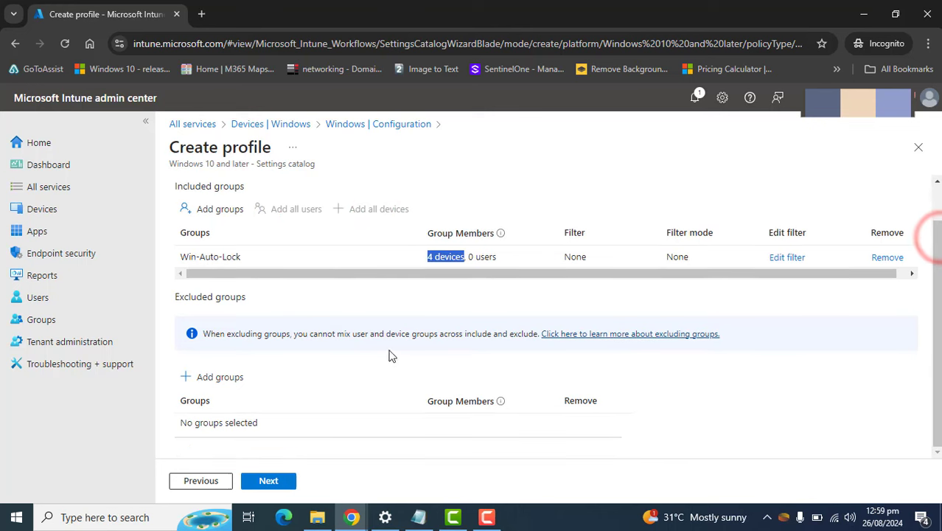
left_click(219, 377)
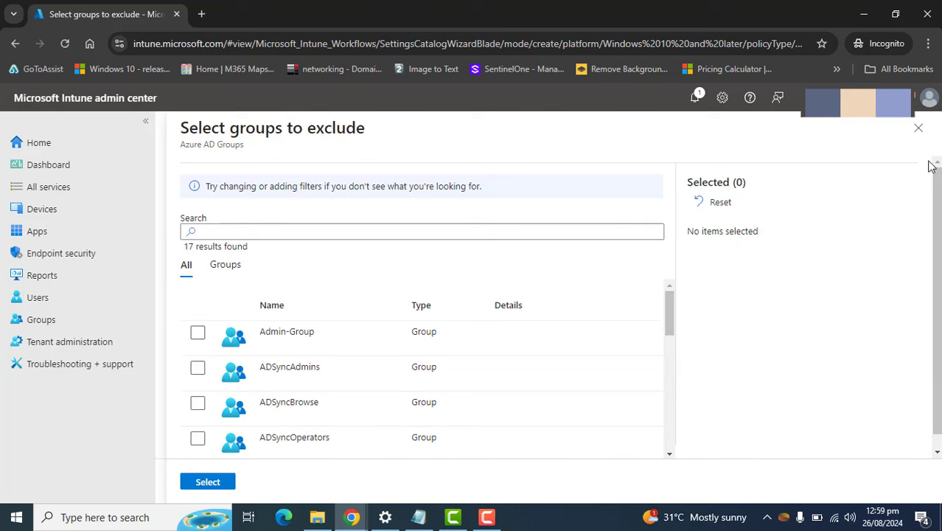
left_click(918, 129)
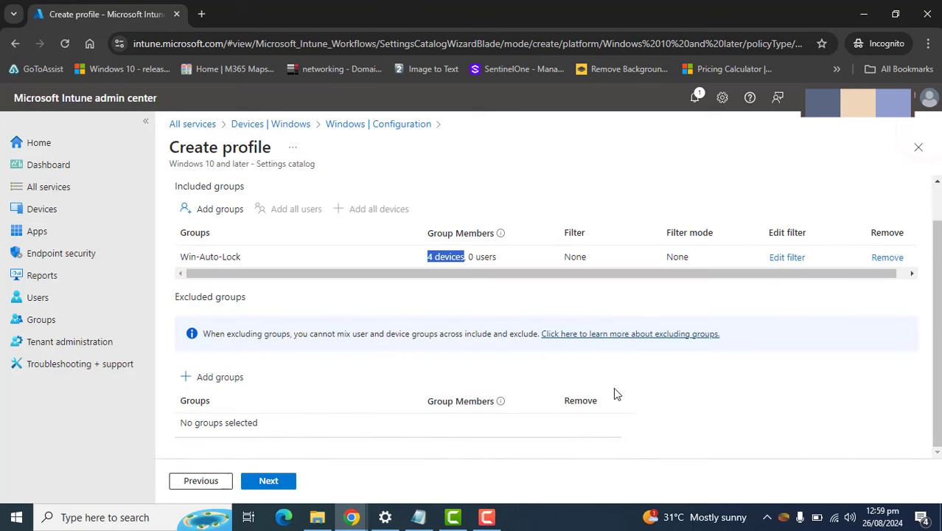
left_click(762, 151)
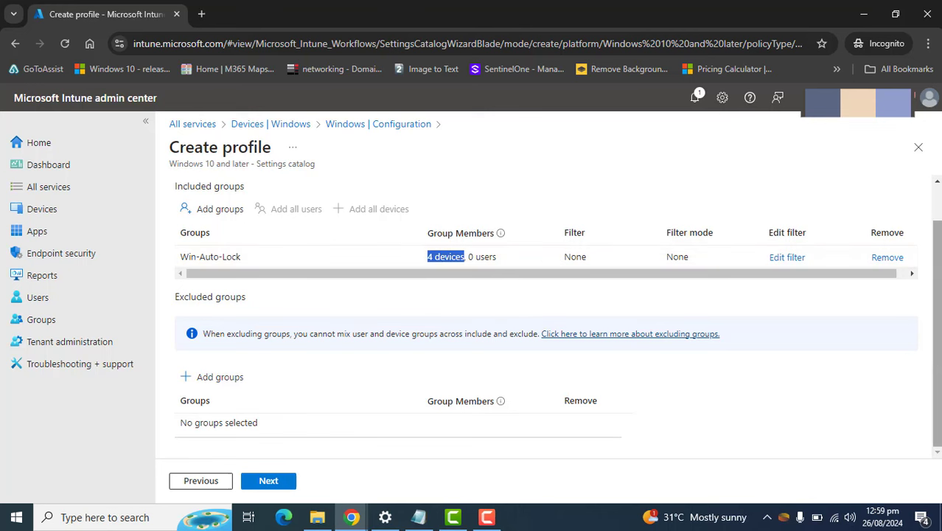
left_click_drag(937, 346, 937, 305)
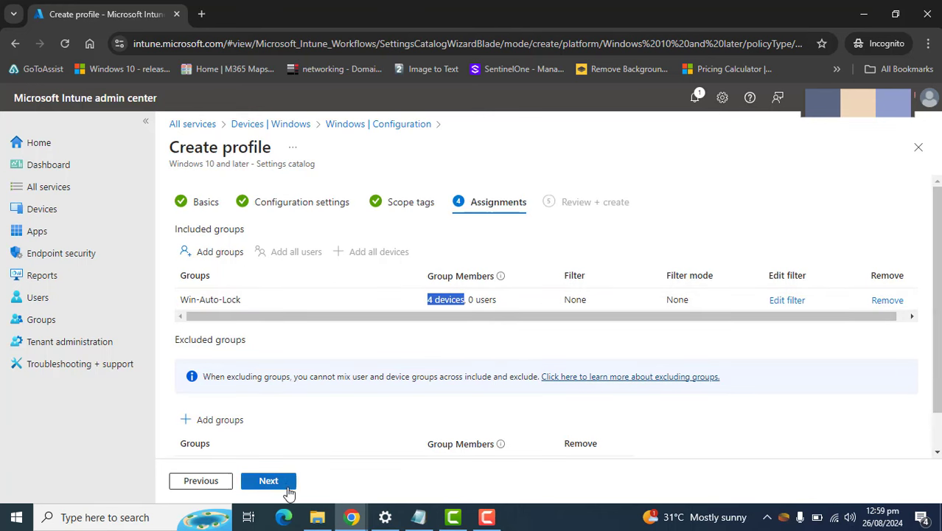
Proceed to the final review, check the profile's summary of settings and assignments, and create the Win-Auto-Lock profile.
left_click(288, 486)
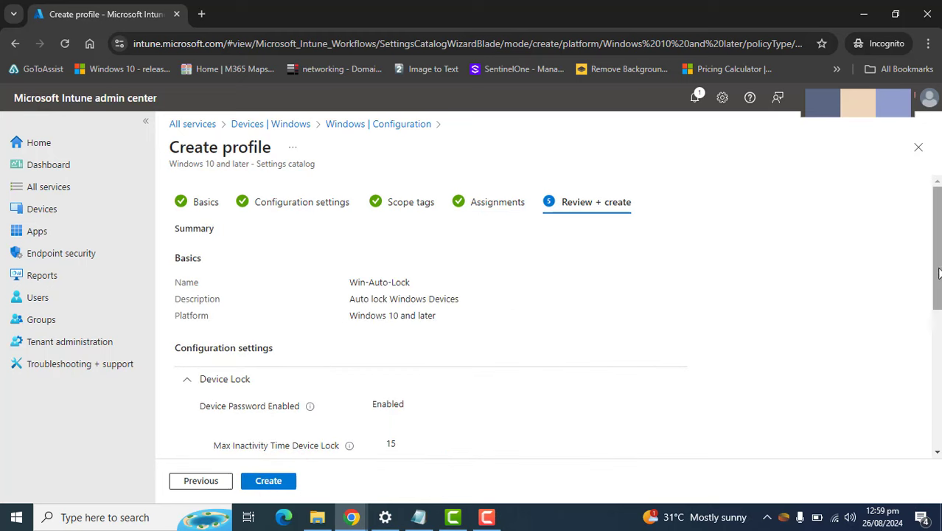
left_click_drag(937, 269, 937, 375)
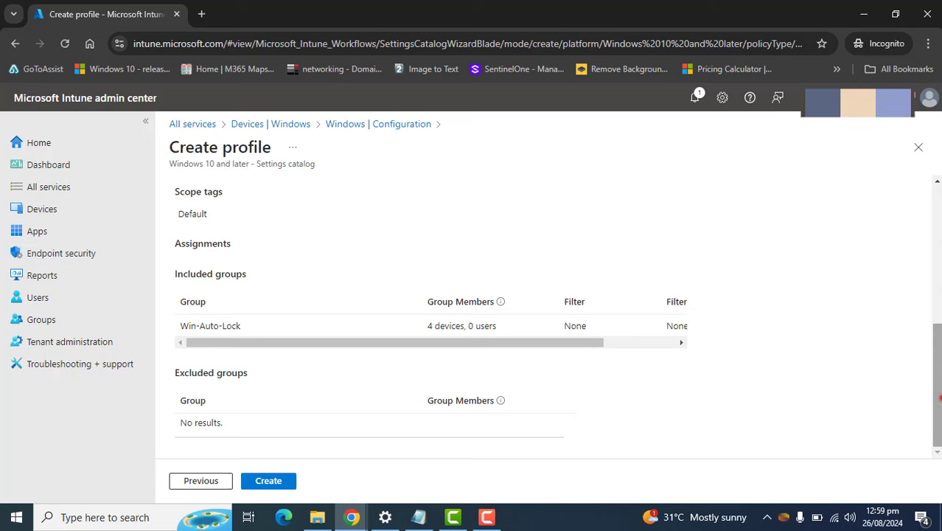
scroll(934, 396, "up", 10)
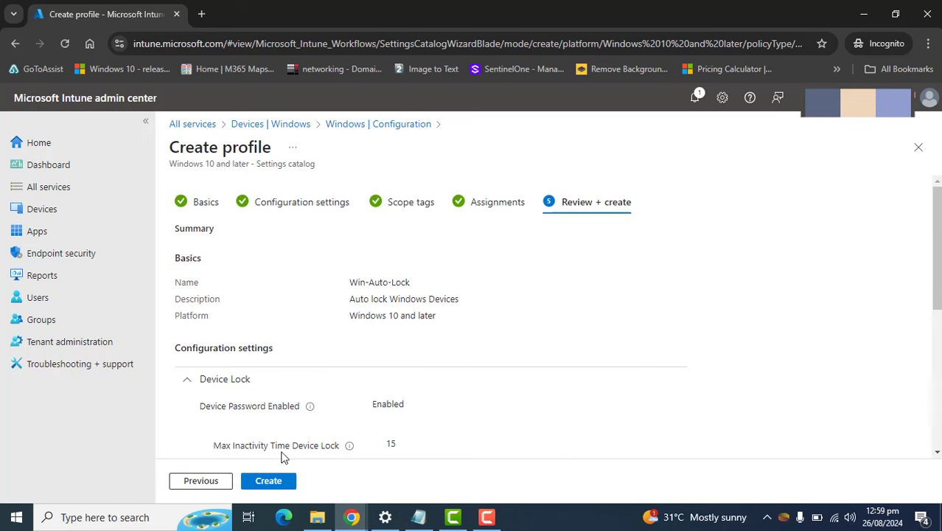
left_click(282, 483)
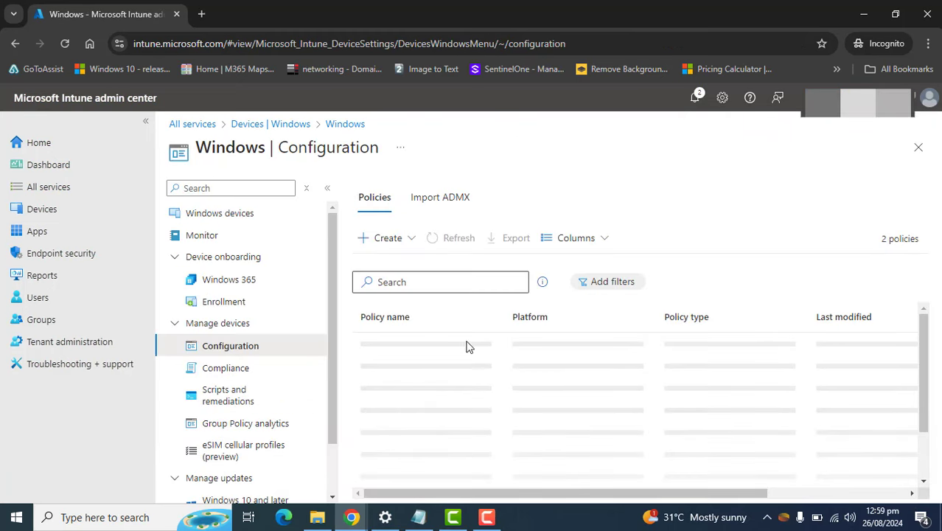
Check the notifications for the policy creation status and close the notifications.
left_click(694, 97)
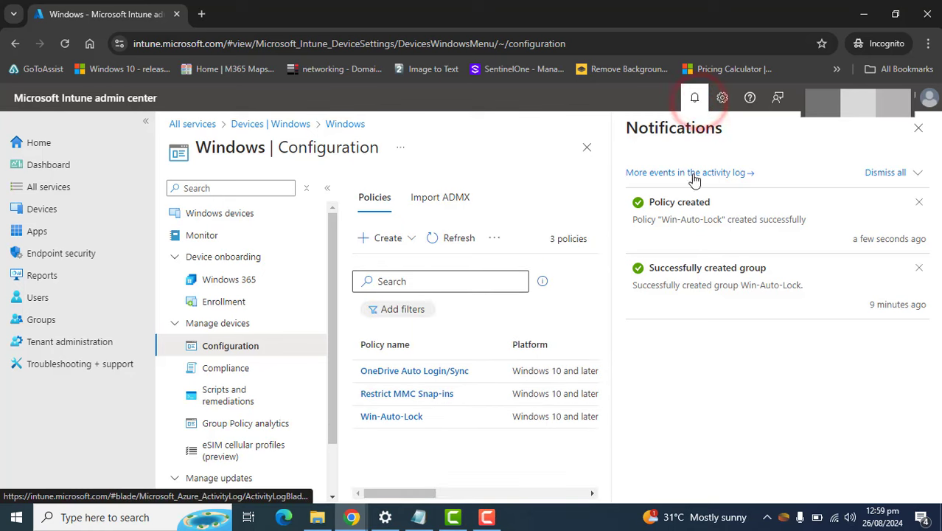
triple_click(722, 201)
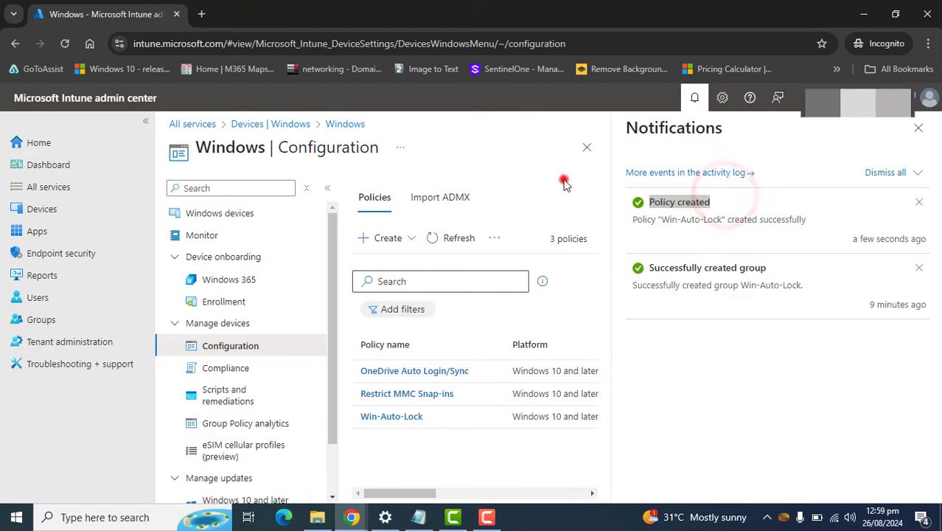
left_click(918, 127)
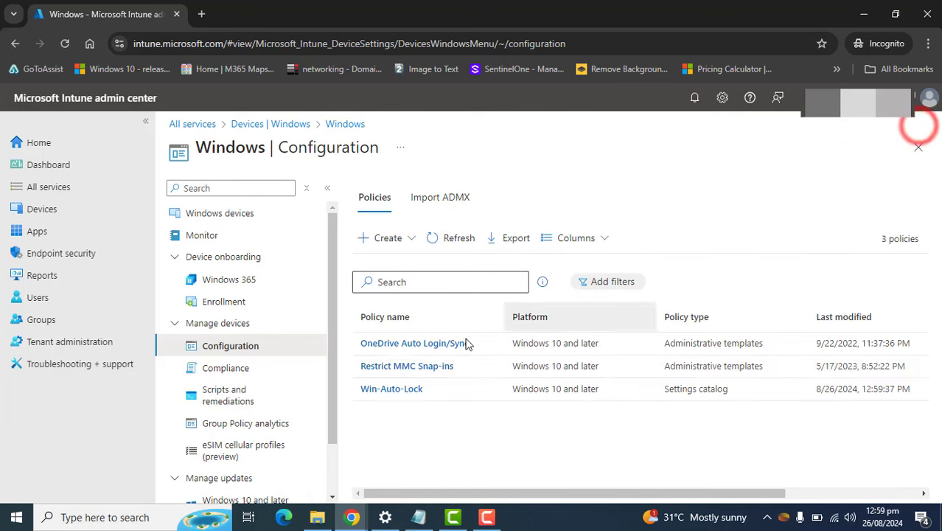
View the check-in status report of the Win-Auto-Lock profile and return to the Windows configuration policies.
left_click(408, 394)
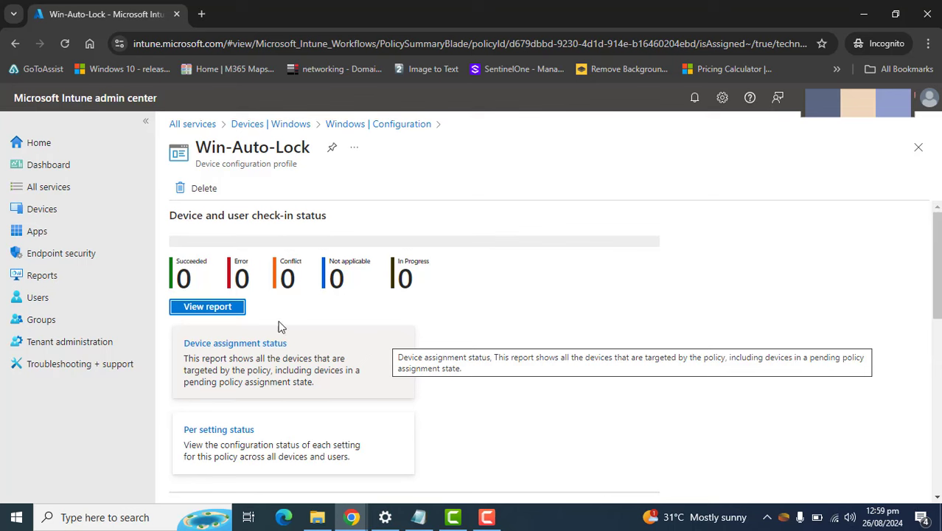
left_click(228, 314)
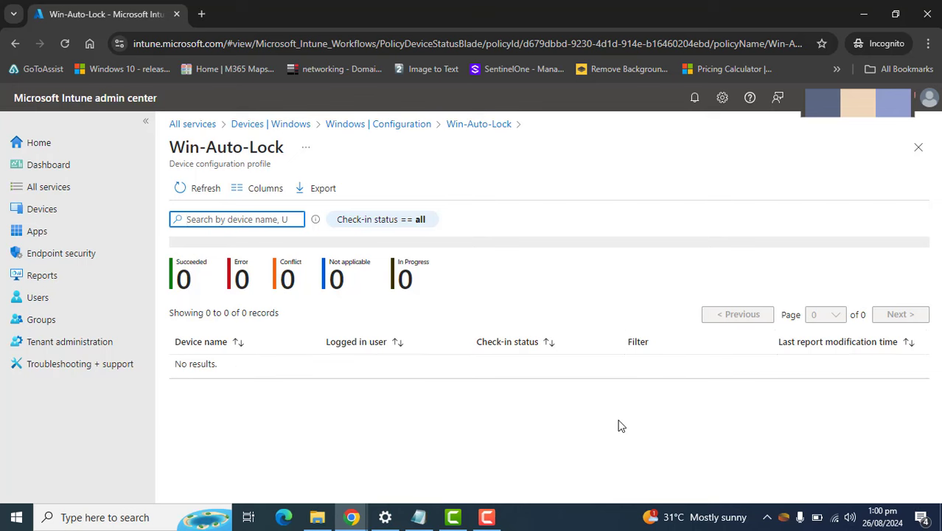
left_click(381, 124)
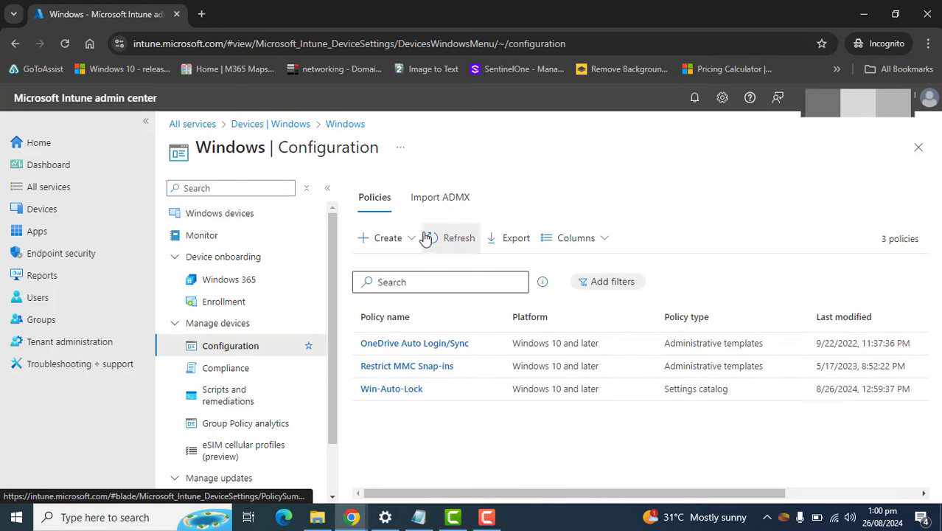
Reopen the Win-Auto-Lock report and examine the Succeeded, Error, Conflict, Not applicable and In Progress counts.
left_click(389, 391)
left_click(187, 309)
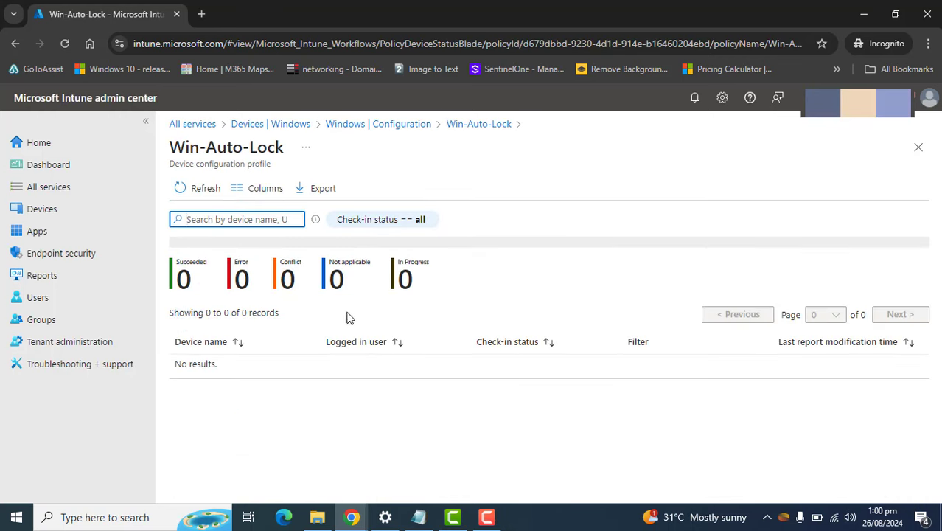
triple_click(174, 286)
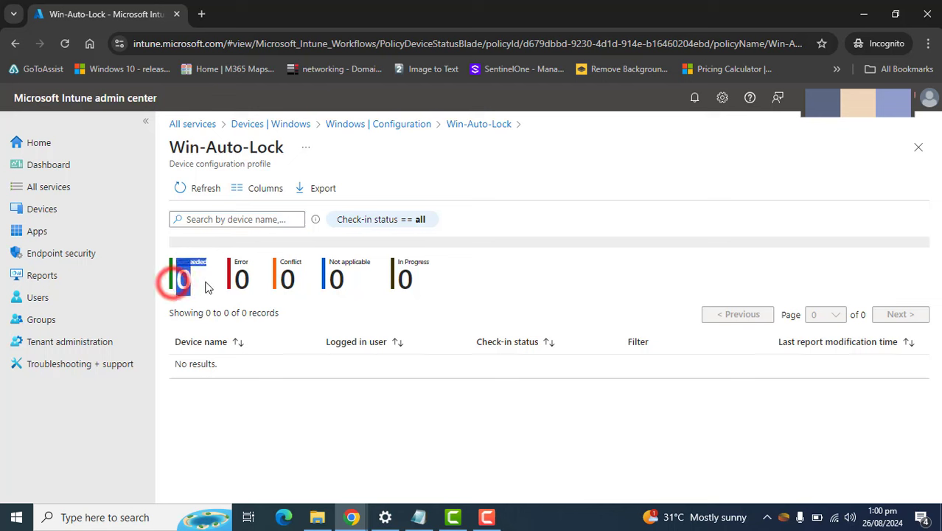
left_click(237, 283)
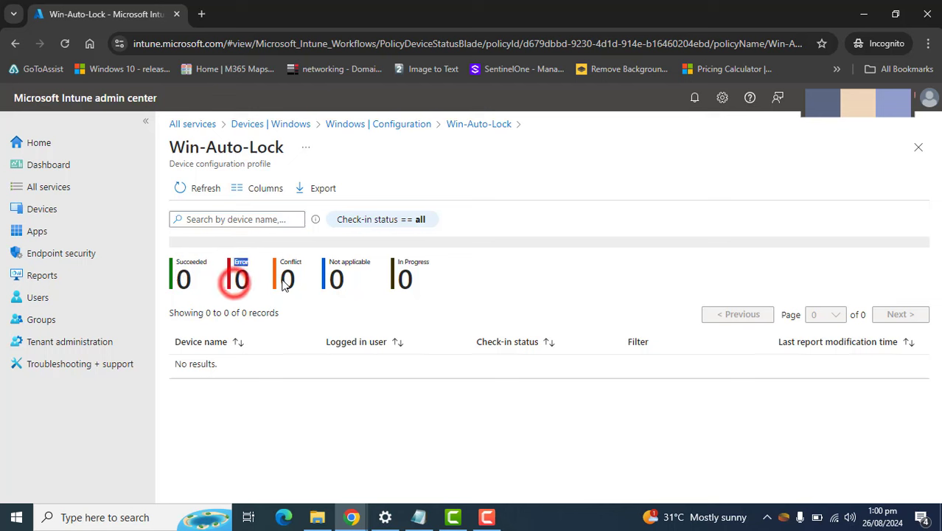
left_click(286, 281)
left_click(336, 281)
left_click(406, 280)
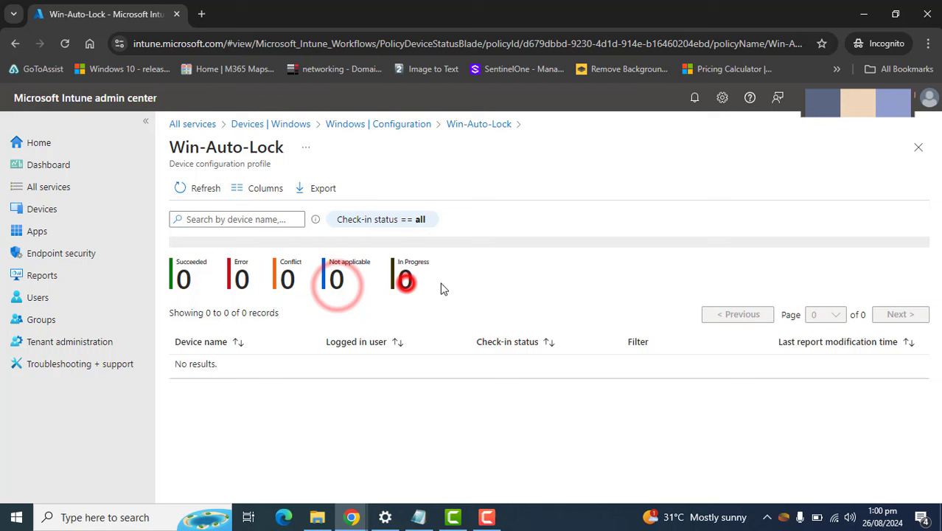
left_click(547, 448)
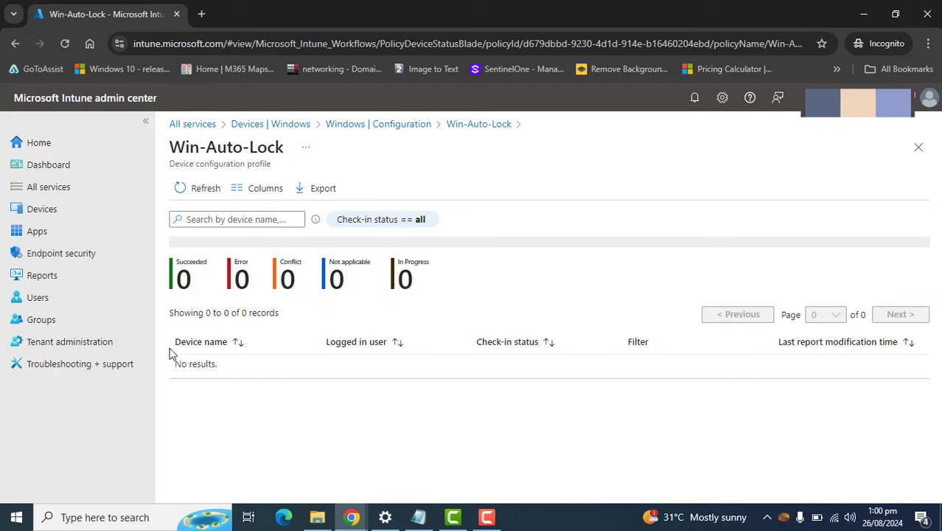
Inspect the report's device list area and view the CSV export option without exporting.
left_click_drag(169, 354, 456, 466)
left_click(520, 430)
left_click(320, 196)
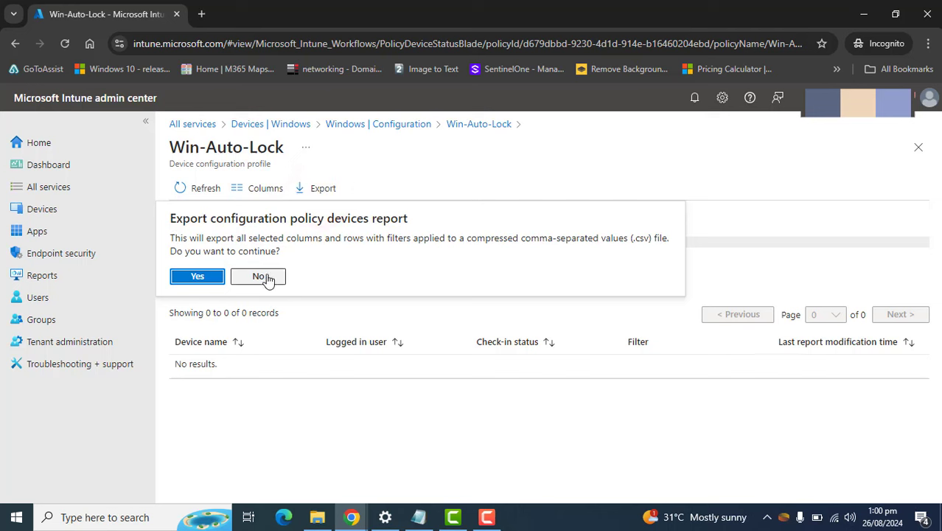
left_click(264, 277)
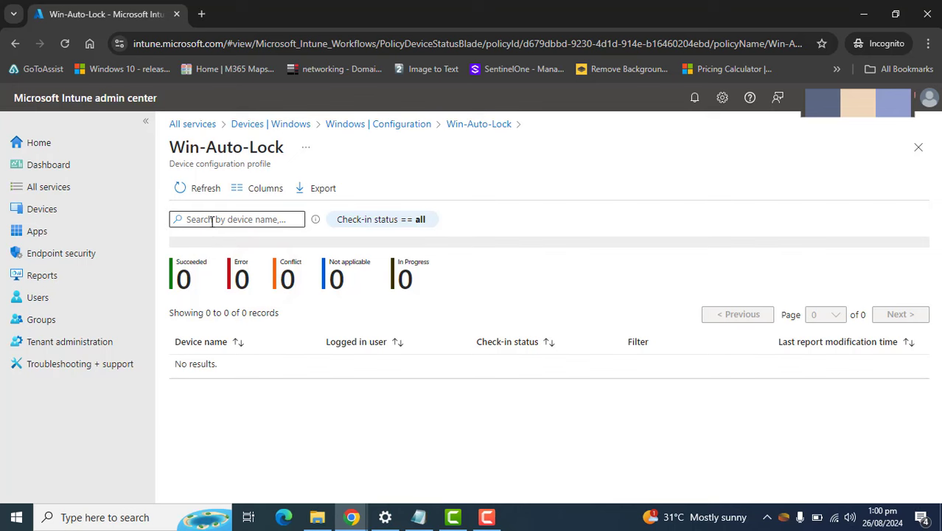
Return to the configuration policies, reopen the Win-Auto-Lock profile and review its basics, assignments, scope tags and configuration settings.
left_click(361, 124)
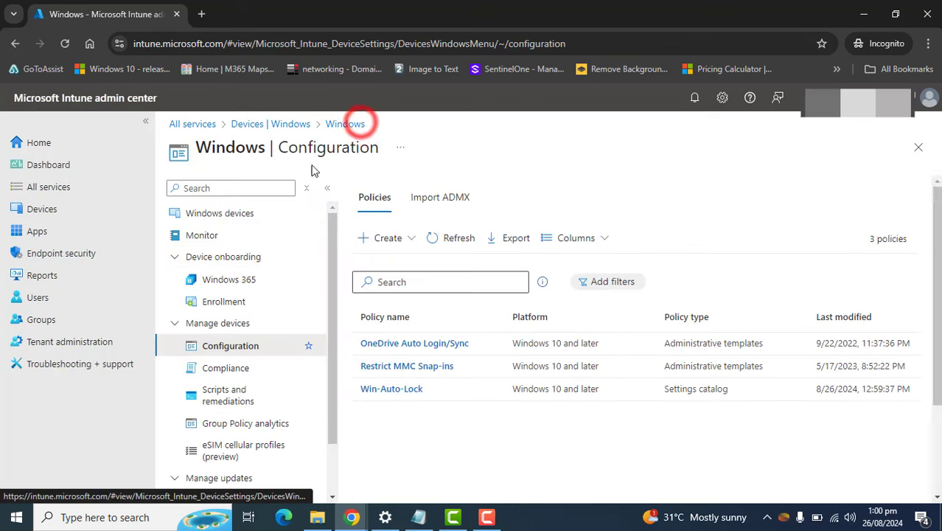
left_click(370, 389)
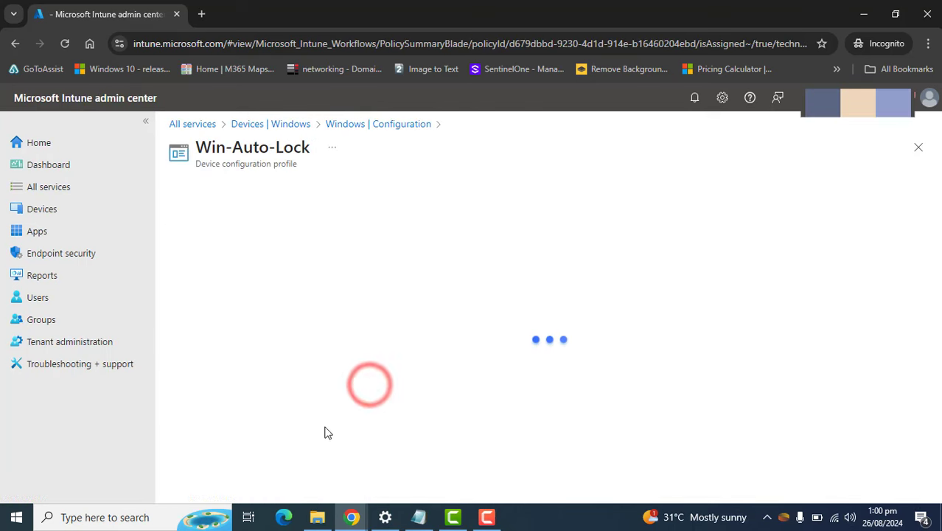
scroll(352, 428, "down", 10)
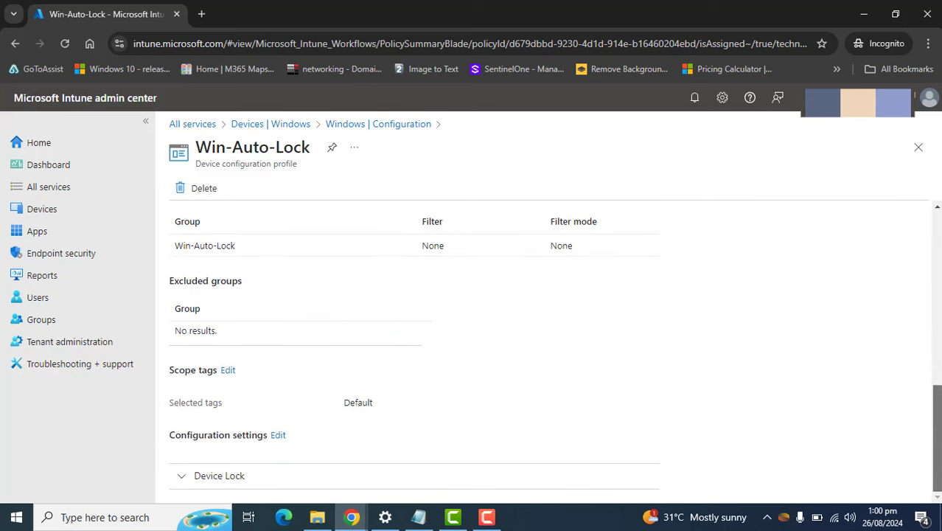
scroll(244, 324, "up", 3)
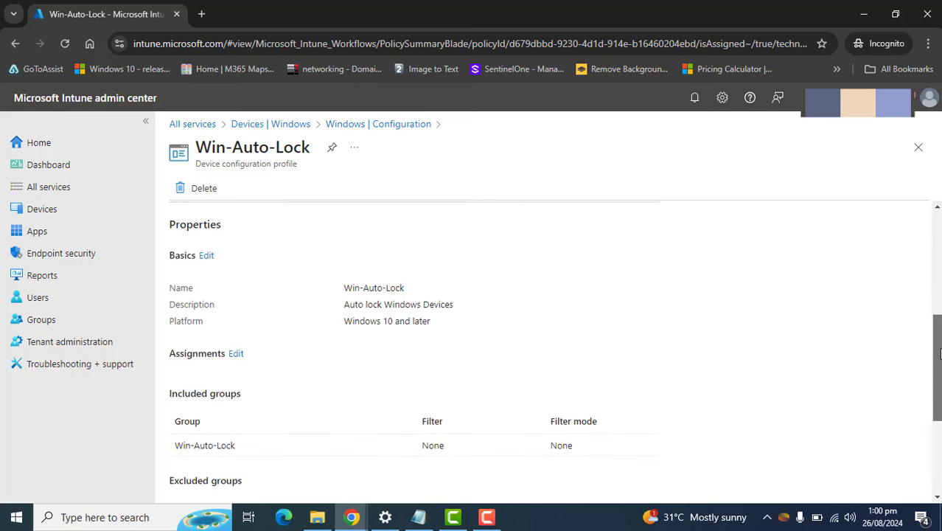
scroll(244, 324, "down", 1)
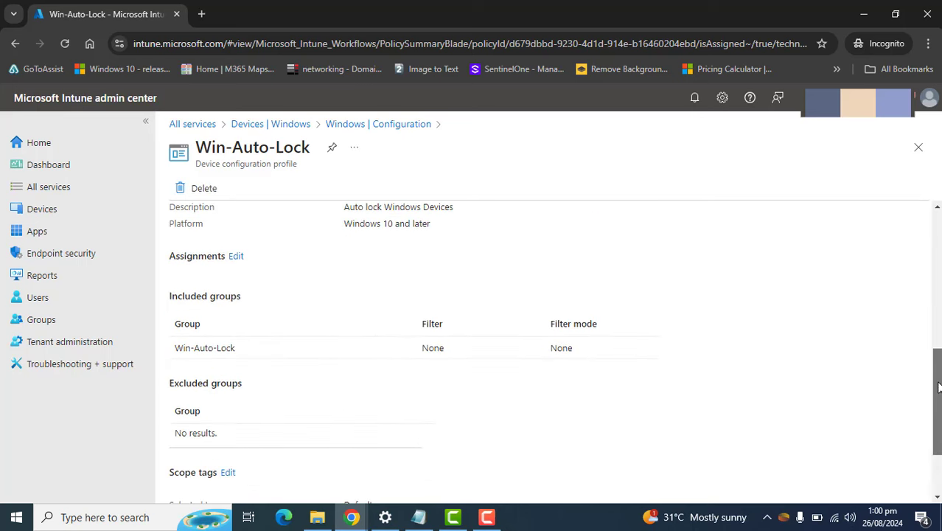
View the profile's assignment editing and the option to include more groups, cancel without changes, and return to the check-in status overview.
left_click(236, 257)
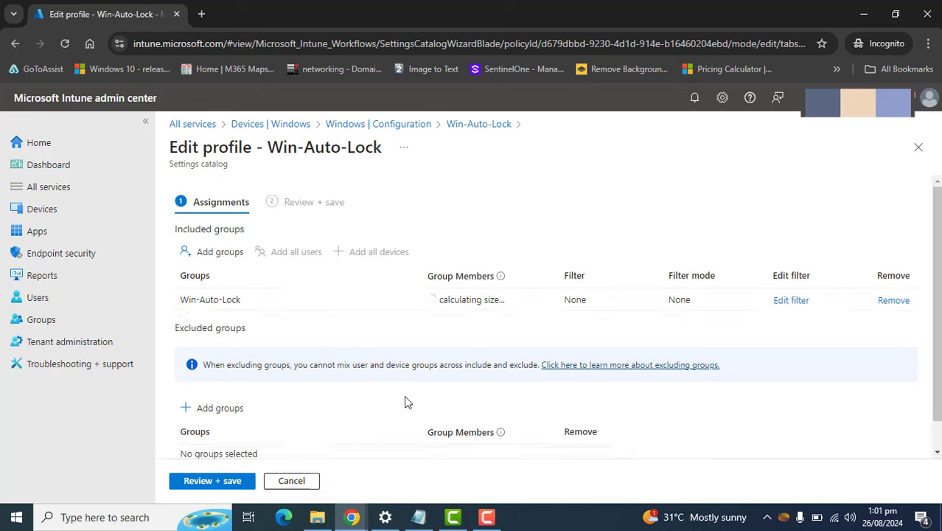
left_click(230, 252)
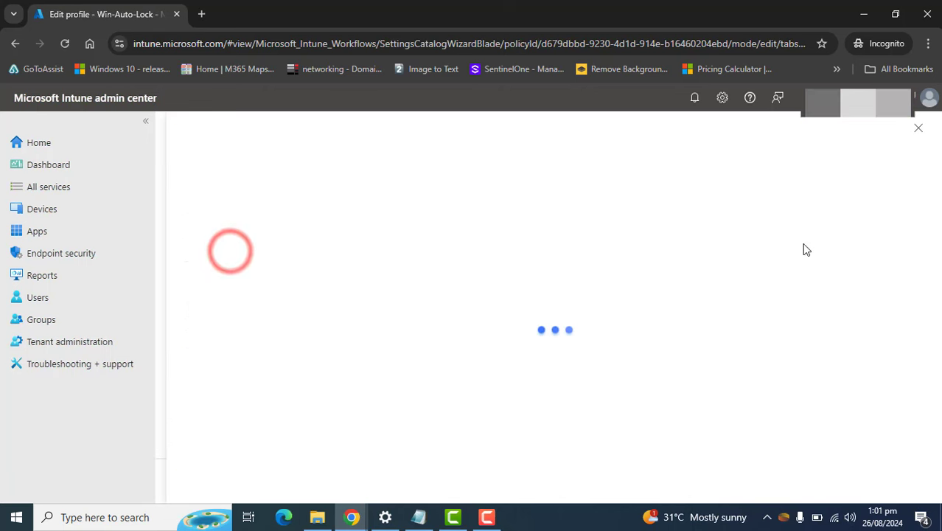
left_click(919, 129)
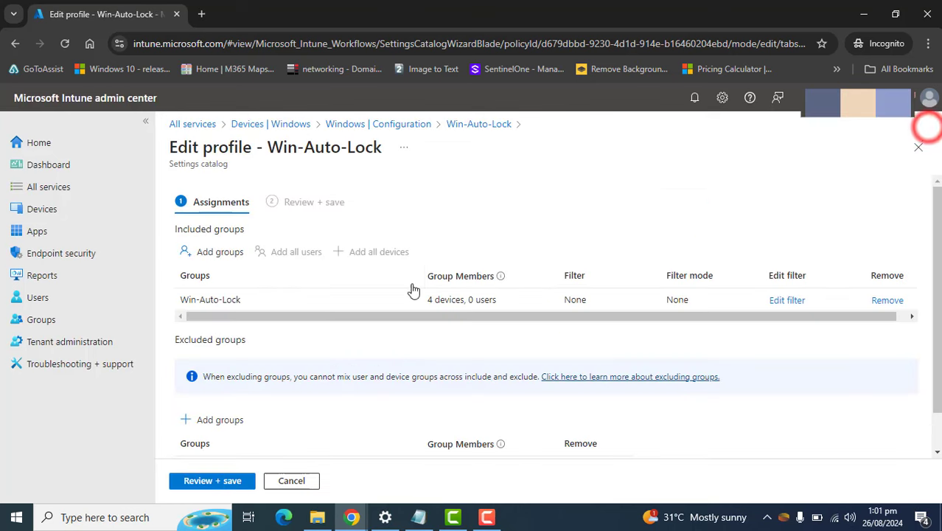
left_click(298, 476)
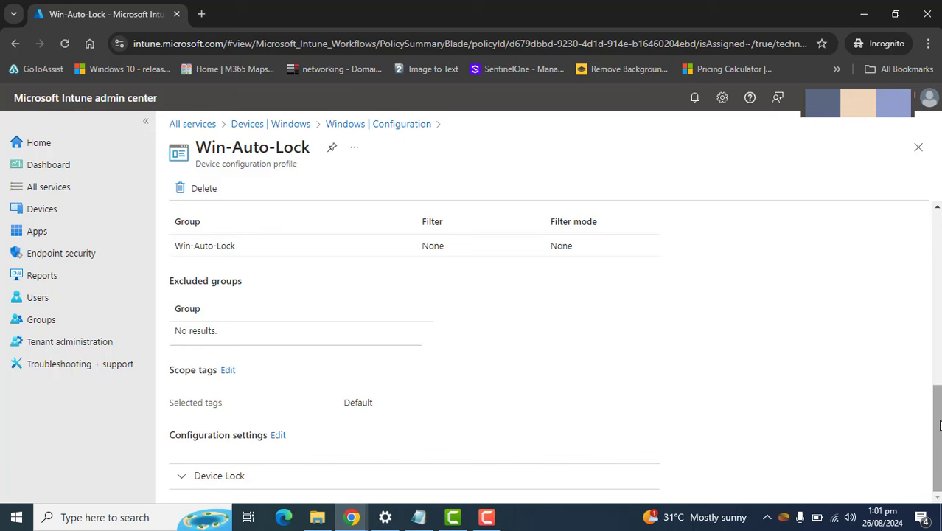
scroll(935, 420, "up", 10)
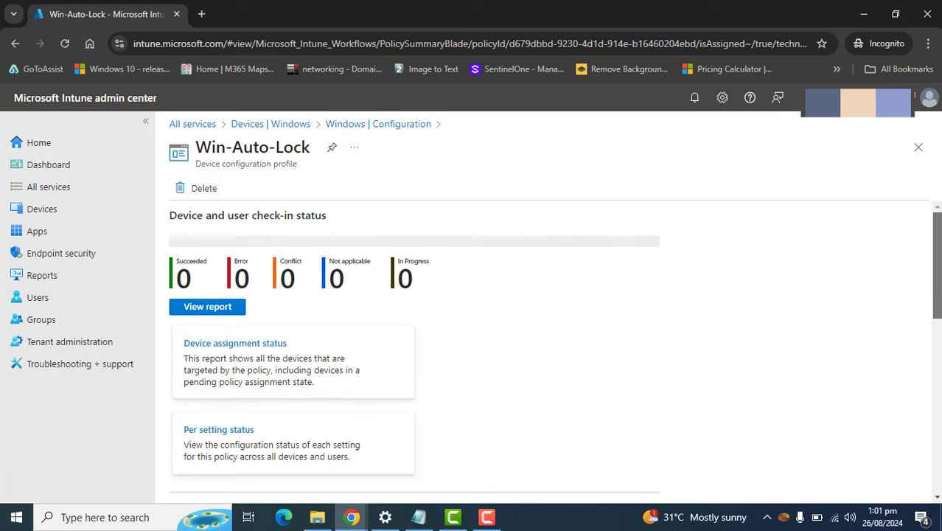